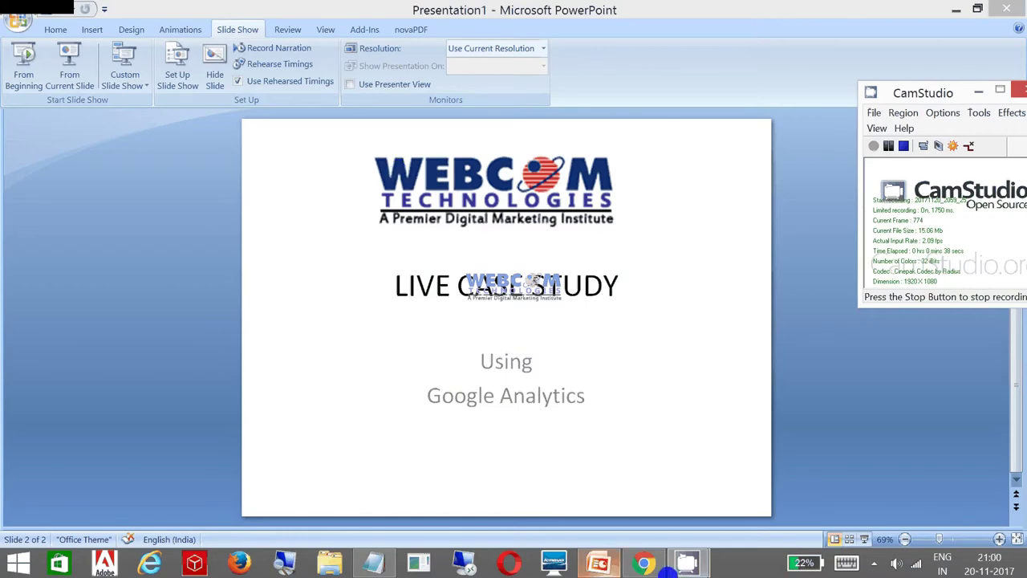
Switch to the Google Analytics home page in Chrome and examine the Users and Sessions metrics of the overview card.
left_click(660, 565)
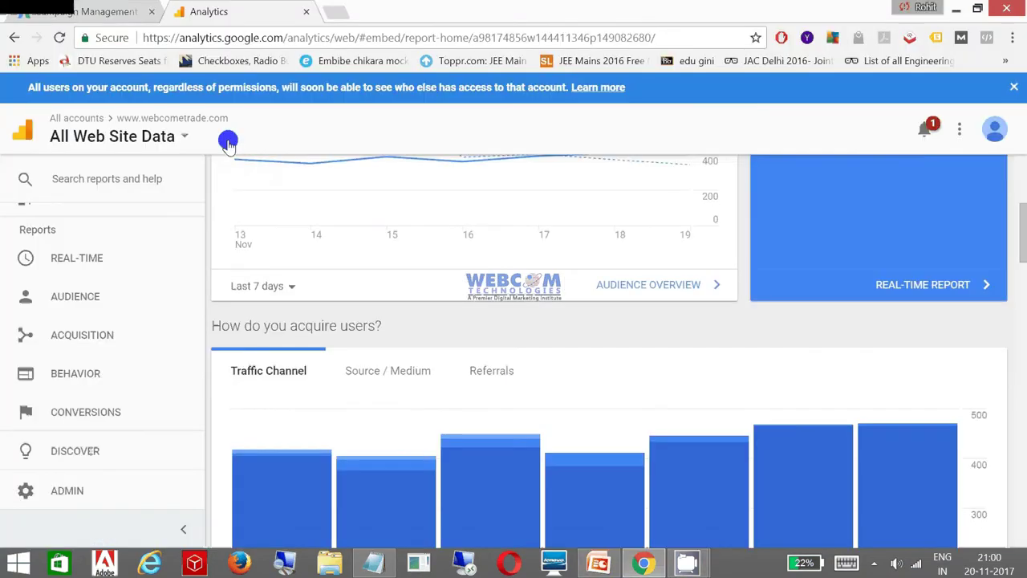
scroll(240, 161, "up", 4)
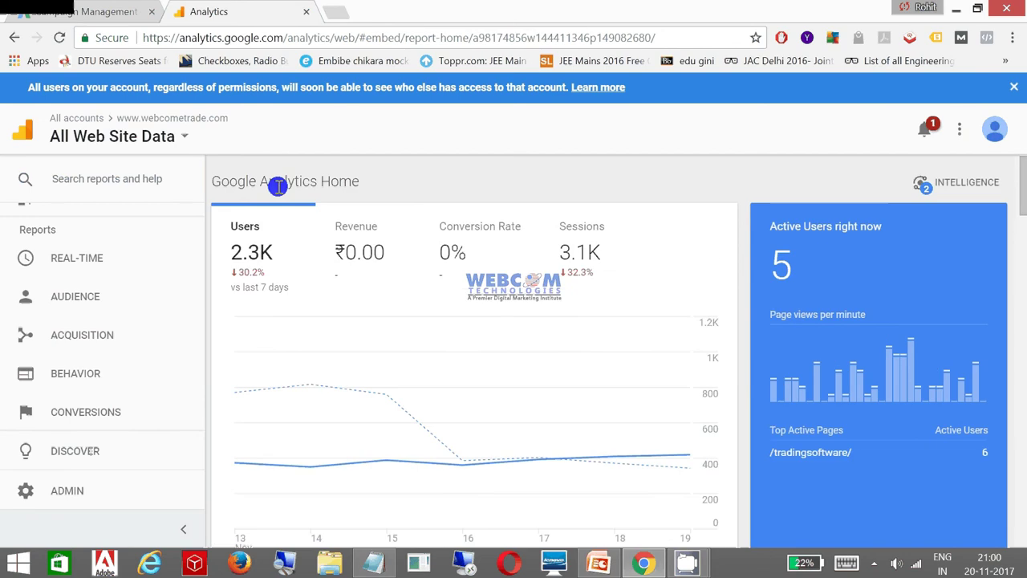
scroll(107, 228, "up", 2)
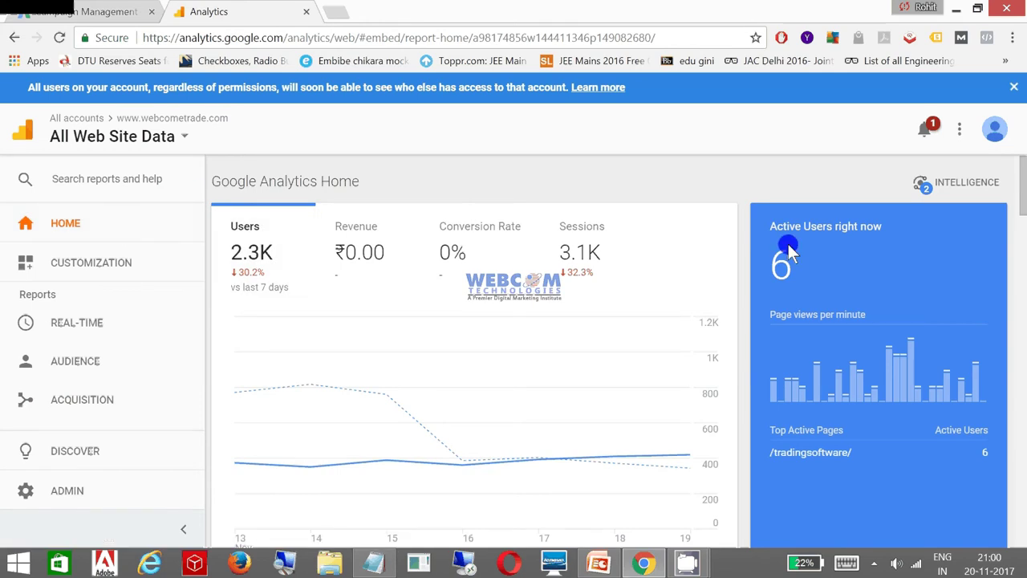
left_click(67, 238)
left_click_drag(219, 213, 297, 301)
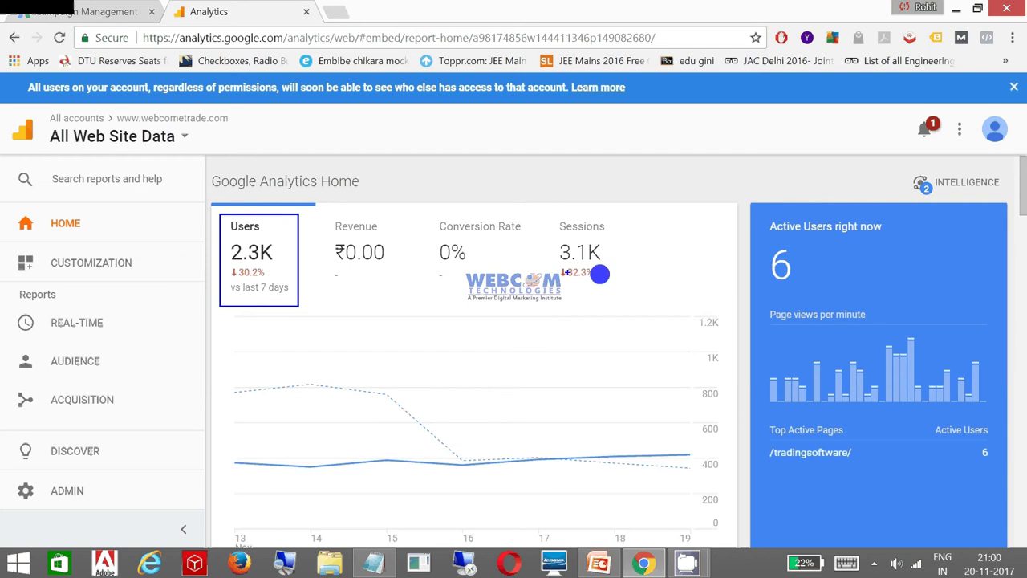
left_click(221, 123)
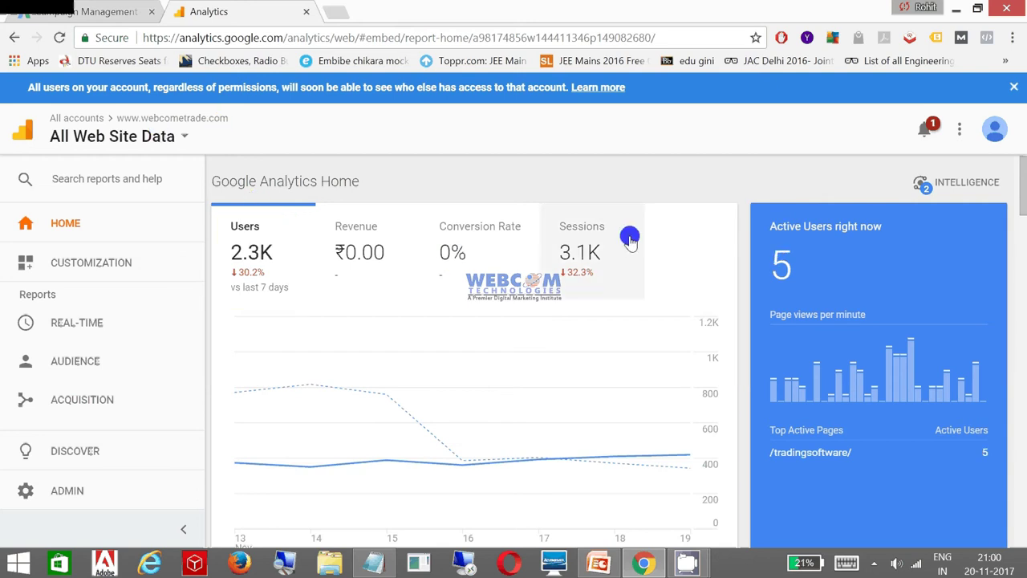
Examine the number of active users right now and the top active pages in the real-time card.
left_click_drag(755, 209, 846, 262)
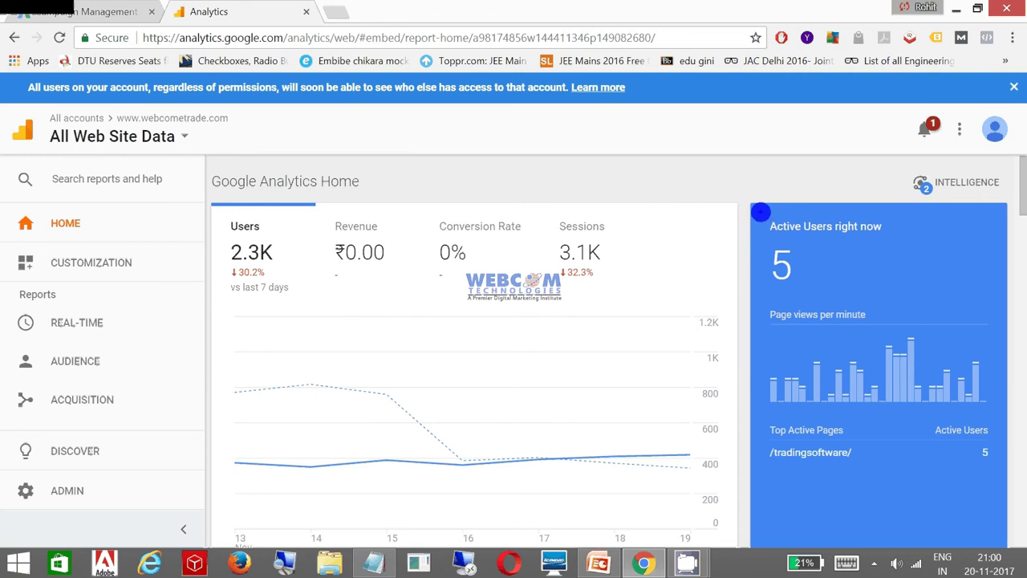
left_click_drag(760, 211, 901, 290)
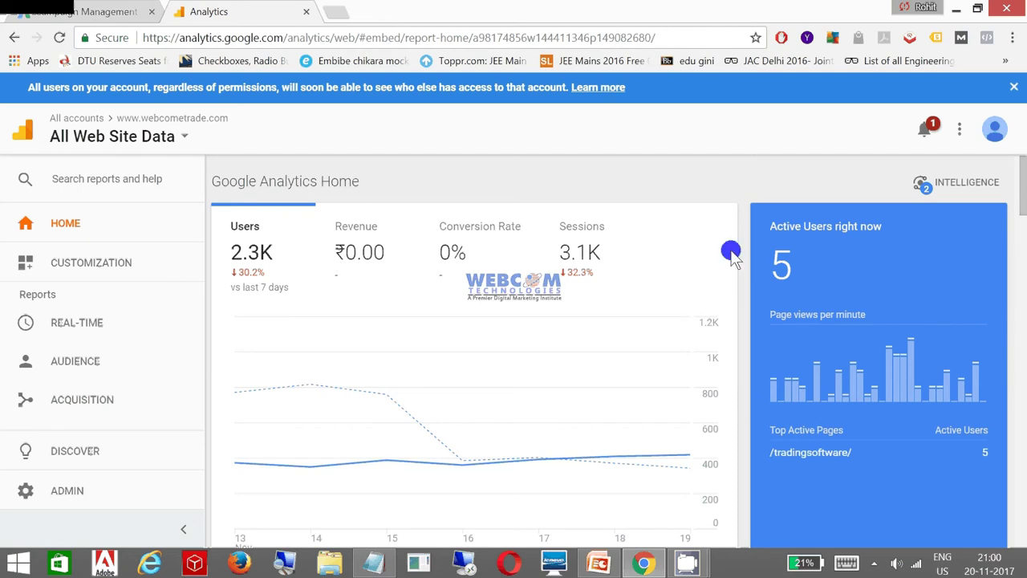
scroll(803, 295, "down", 2)
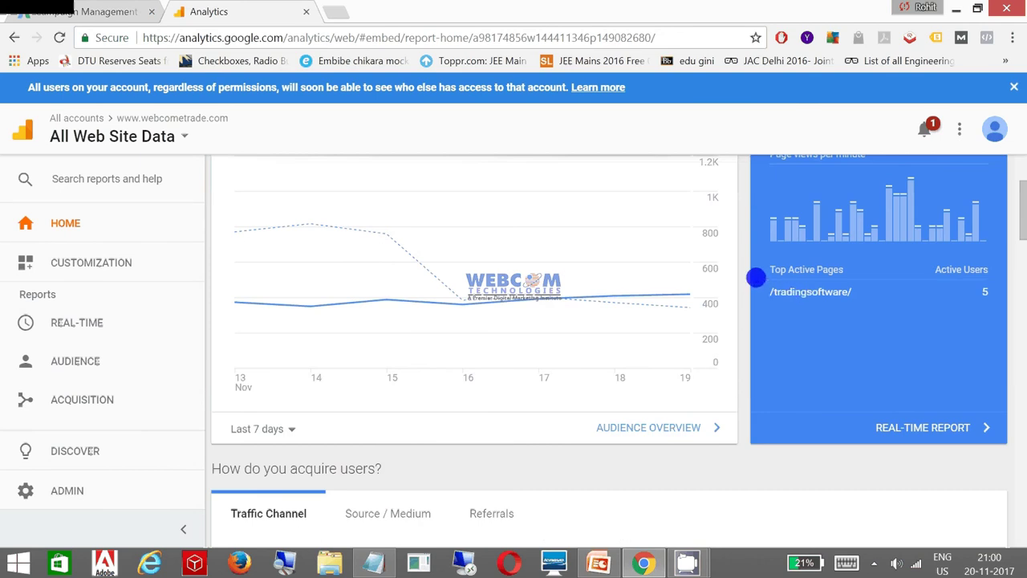
left_click_drag(756, 276, 867, 310)
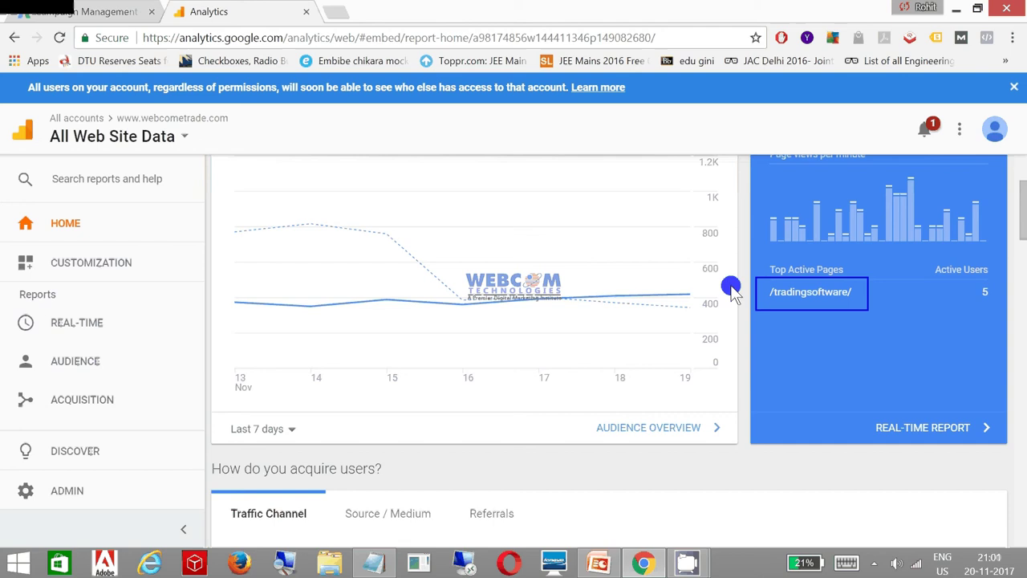
Examine the Traffic Channel chart of user acquisition, including the channel breakdown for 15 November.
scroll(484, 427, "down", 1)
scroll(401, 361, "down", 3)
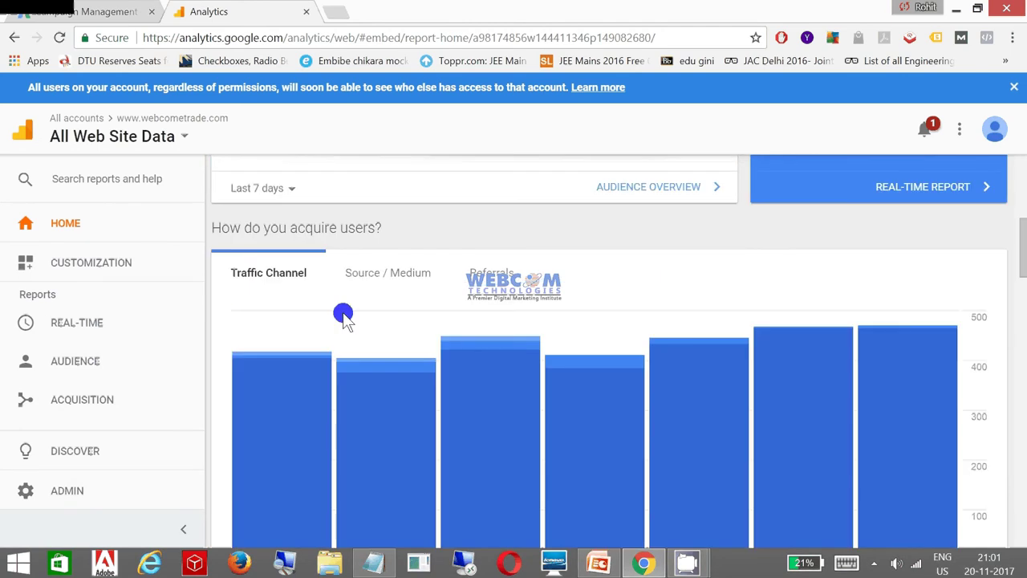
scroll(377, 286, "down", 2)
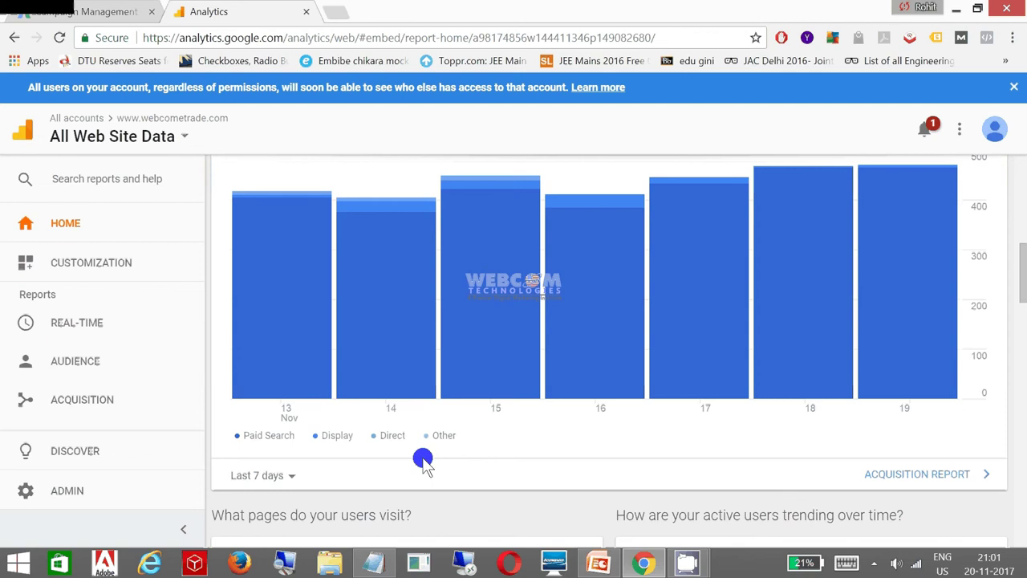
mouse_move(522, 354)
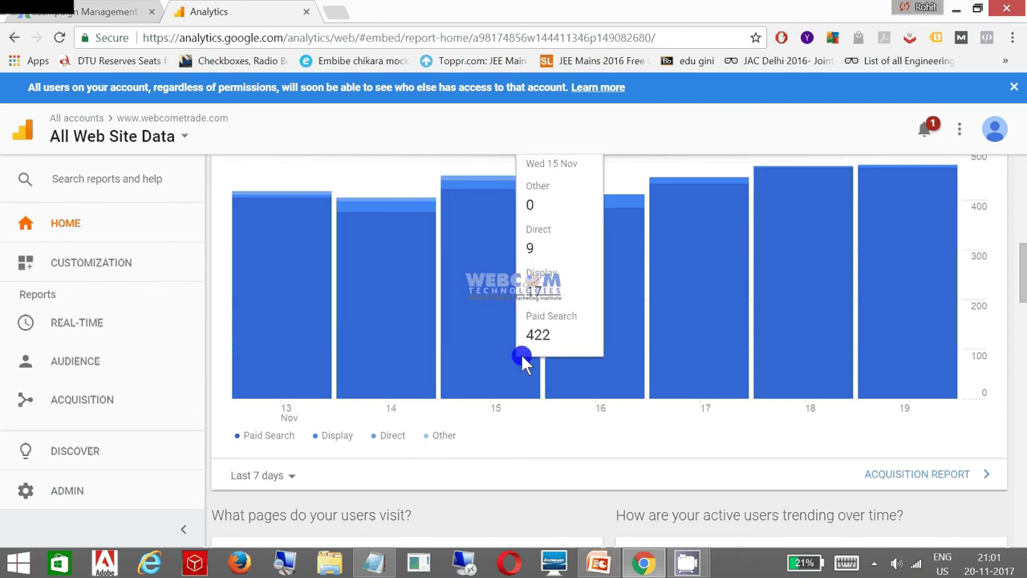
Review the most visited pages, checking the pageviews of the /tradingsoftware/ page.
scroll(735, 363, "down", 3)
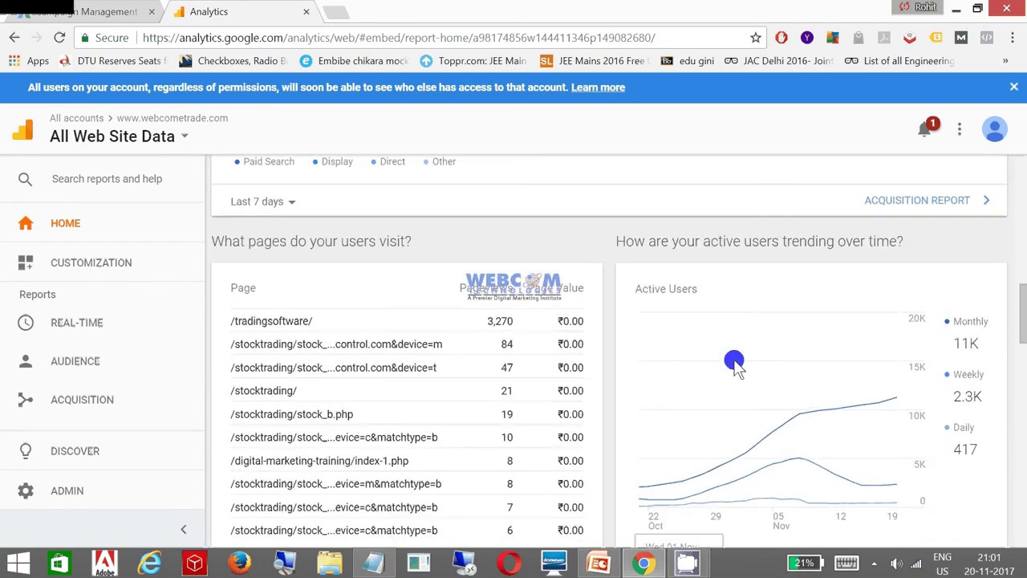
scroll(734, 362, "down", 1)
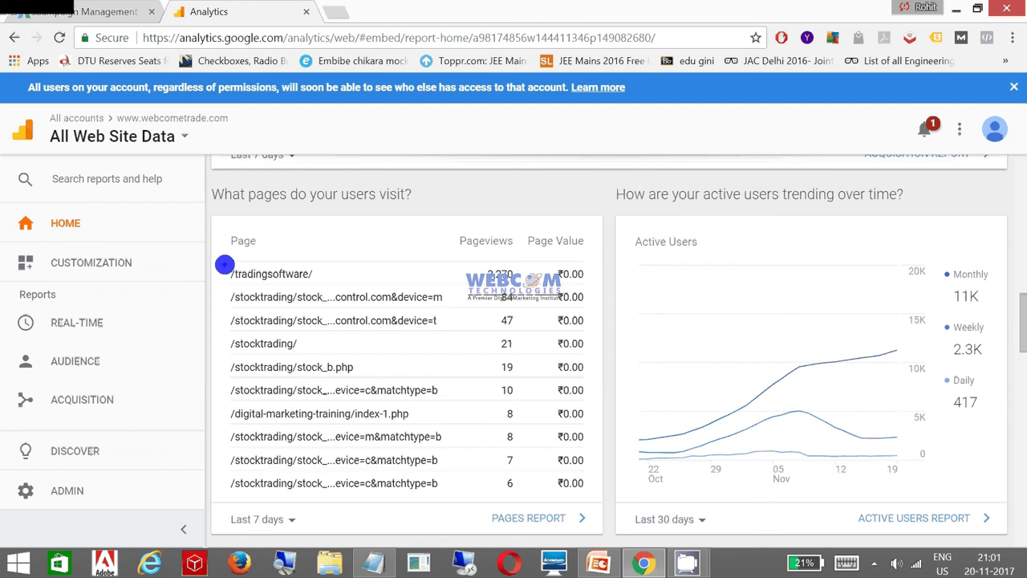
left_click_drag(223, 264, 324, 283)
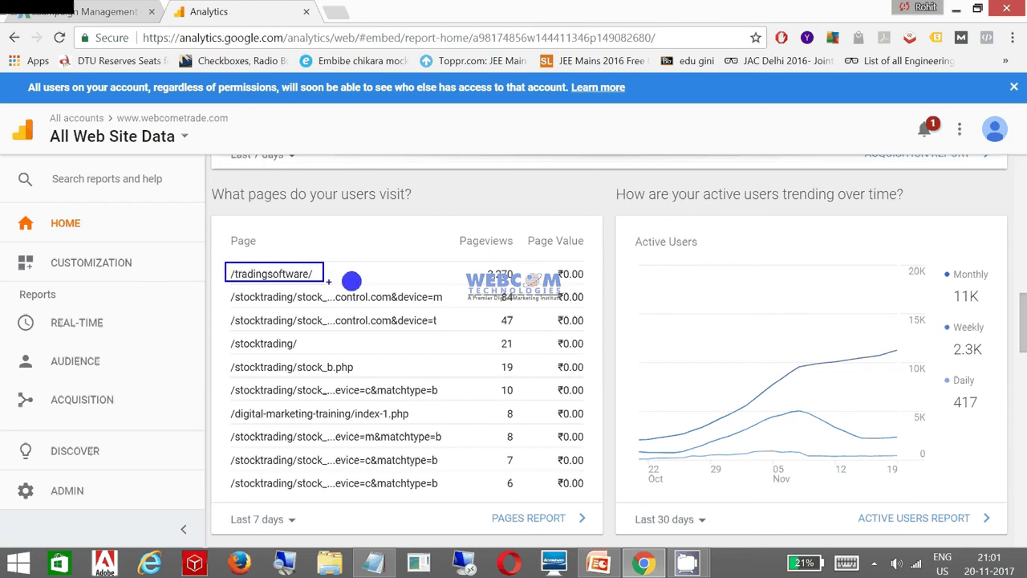
left_click_drag(478, 262, 529, 282)
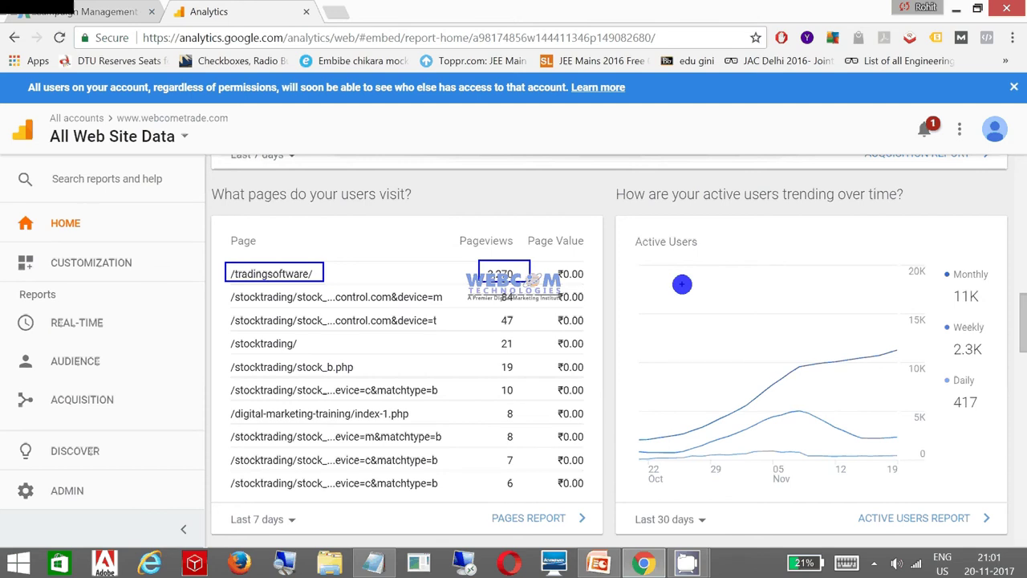
Examine the sessions by country on the map and in the bar chart, focusing on India's share.
scroll(448, 303, "down", 1)
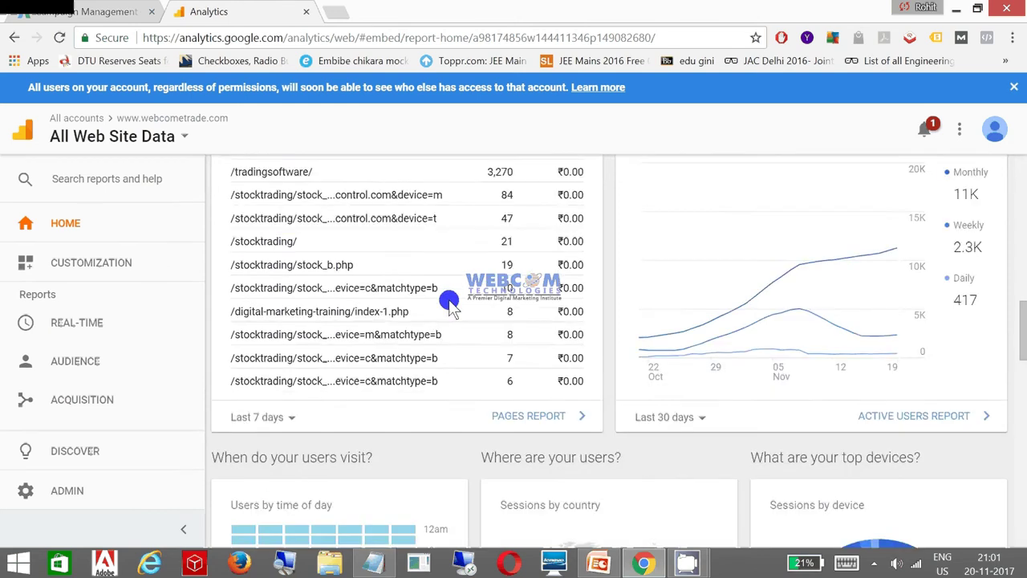
scroll(448, 303, "down", 3)
mouse_move(554, 297)
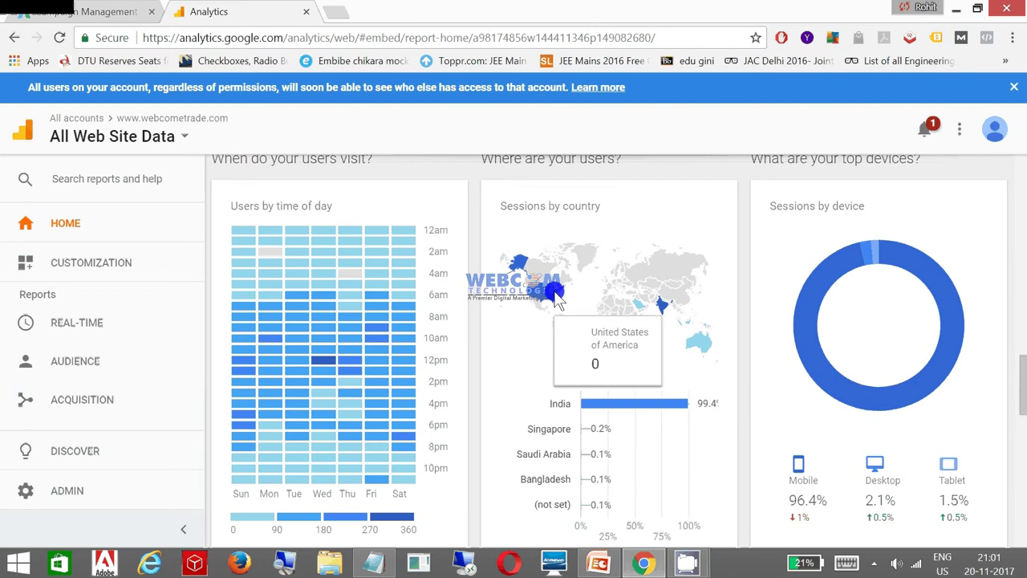
mouse_move(665, 309)
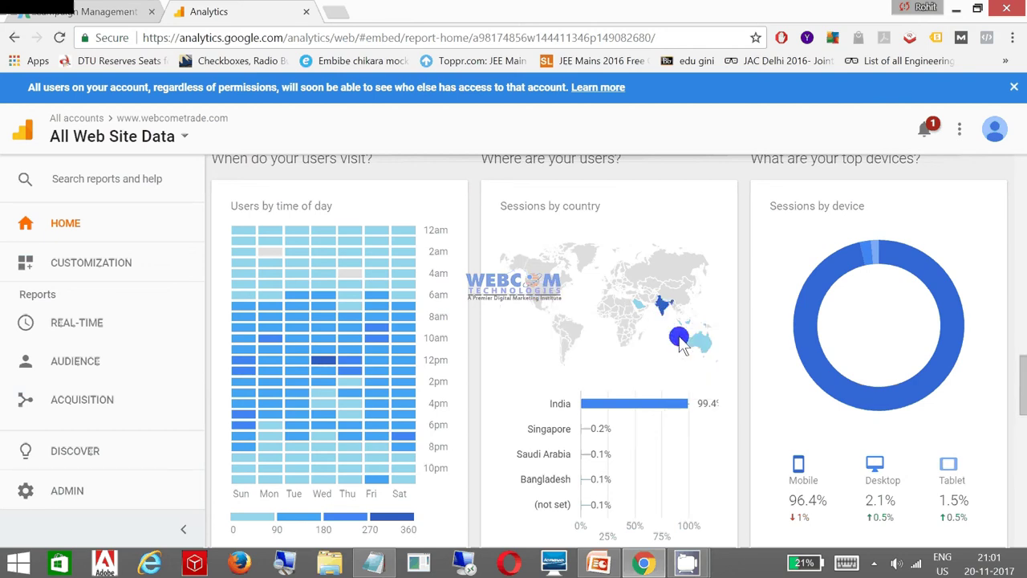
scroll(679, 342, "down", 1)
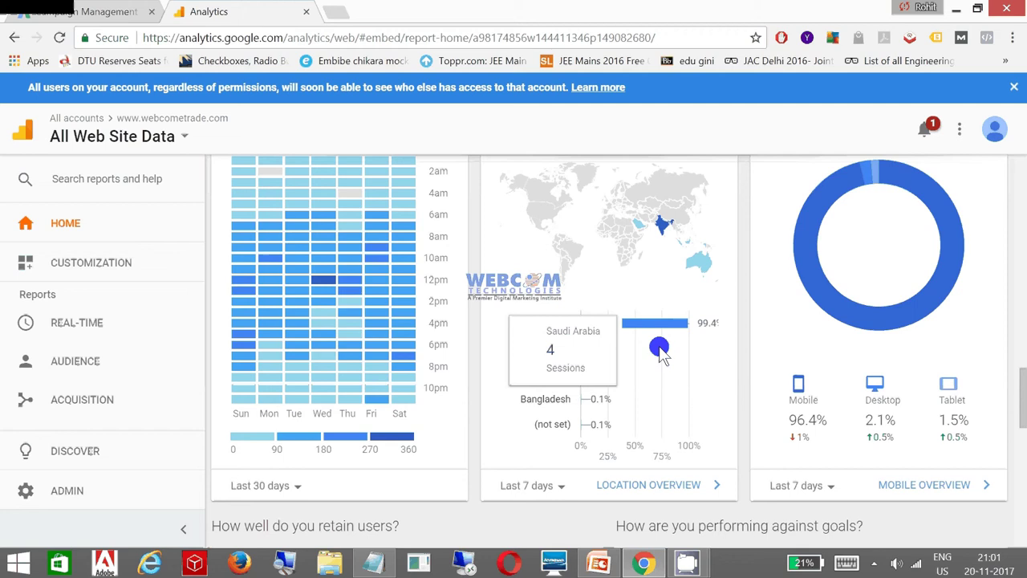
mouse_move(690, 310)
left_mouse_down()
mouse_move(710, 331)
mouse_move(713, 304)
left_mouse_up()
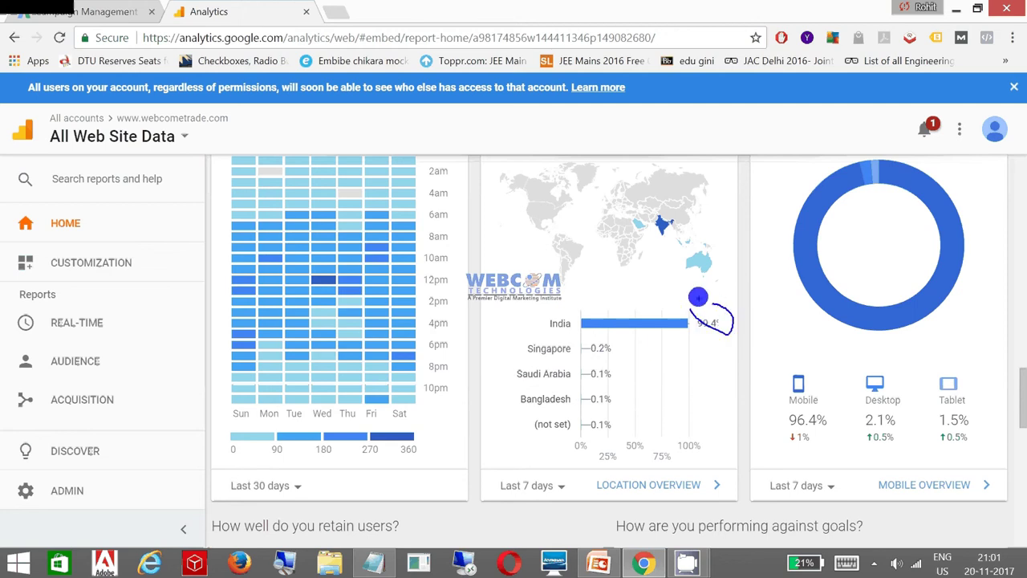
key("Escape")
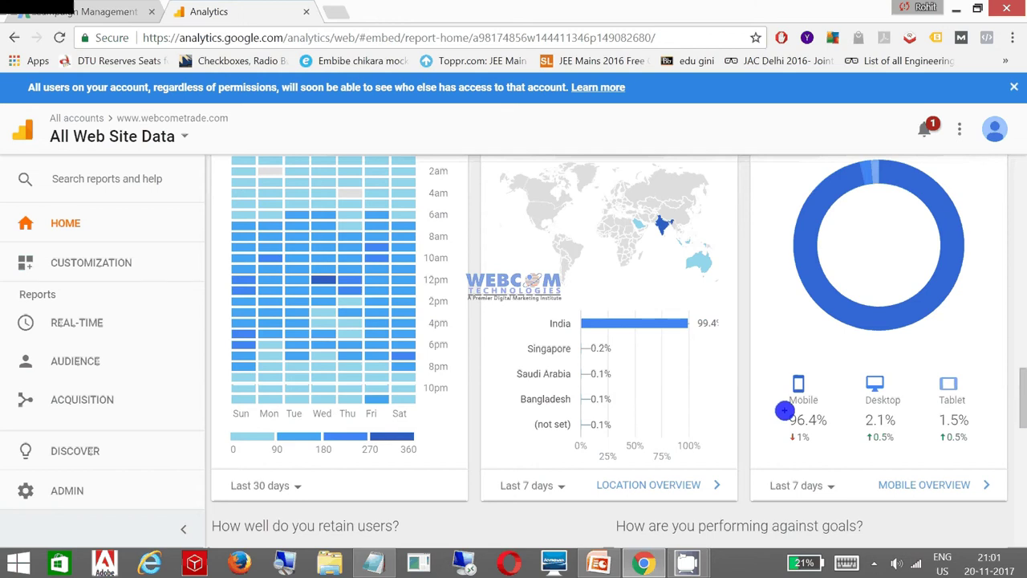
Examine the sessions by device, comparing the mobile and desktop shares and their changes.
left_click_drag(784, 410, 835, 432)
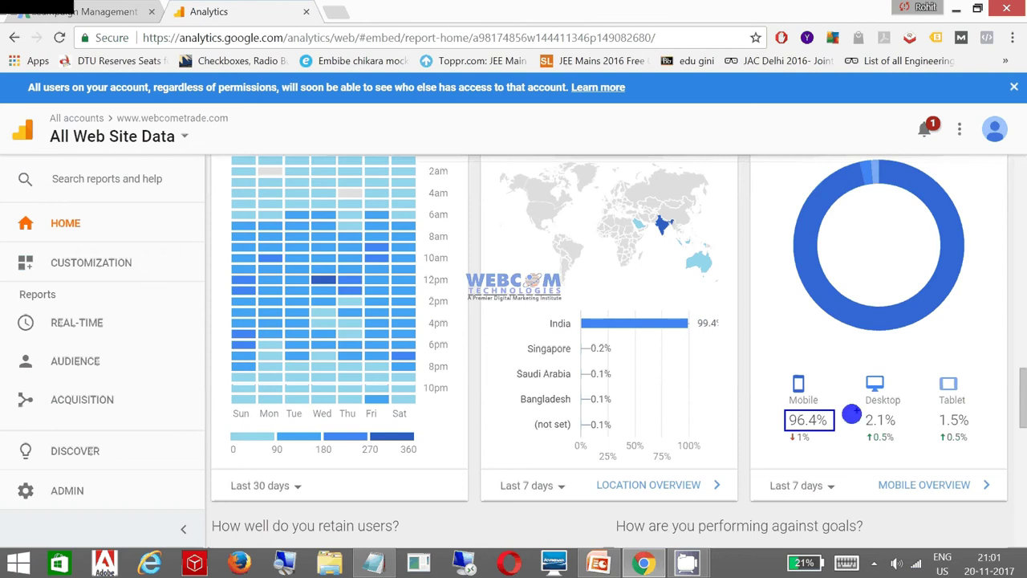
left_click_drag(813, 448, 784, 433)
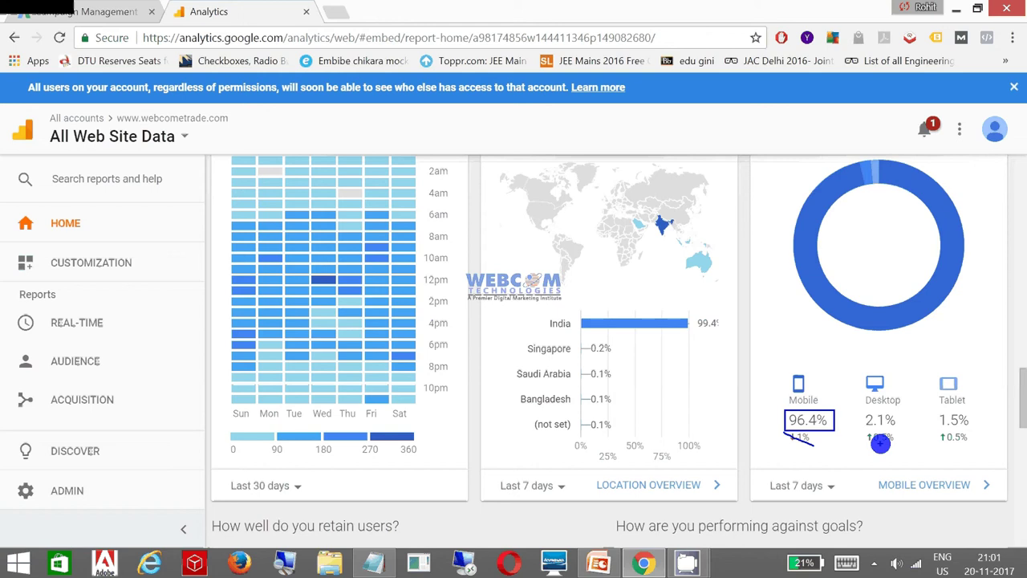
left_click_drag(880, 444, 846, 472)
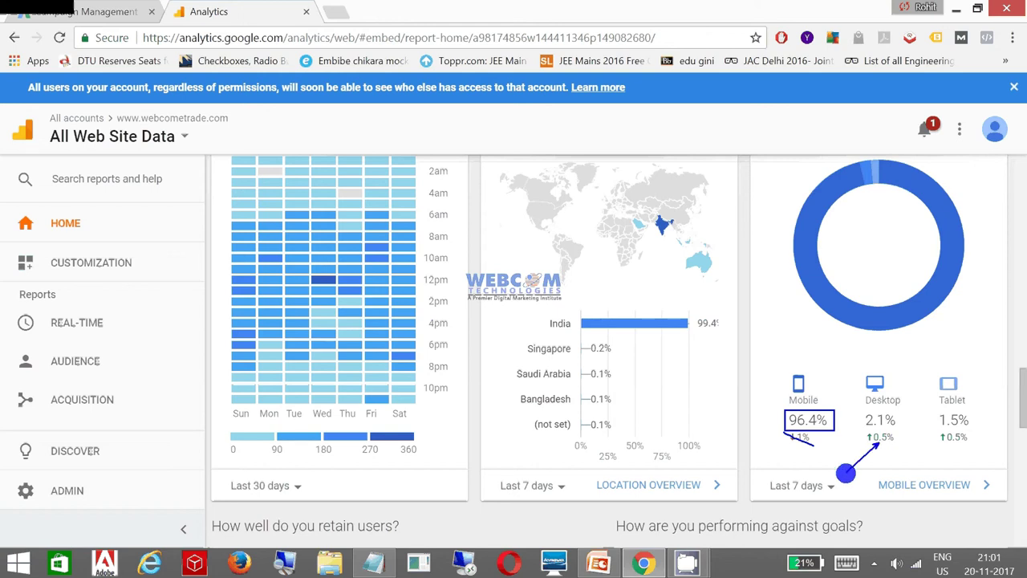
key("XF86MonBrightnessDown")
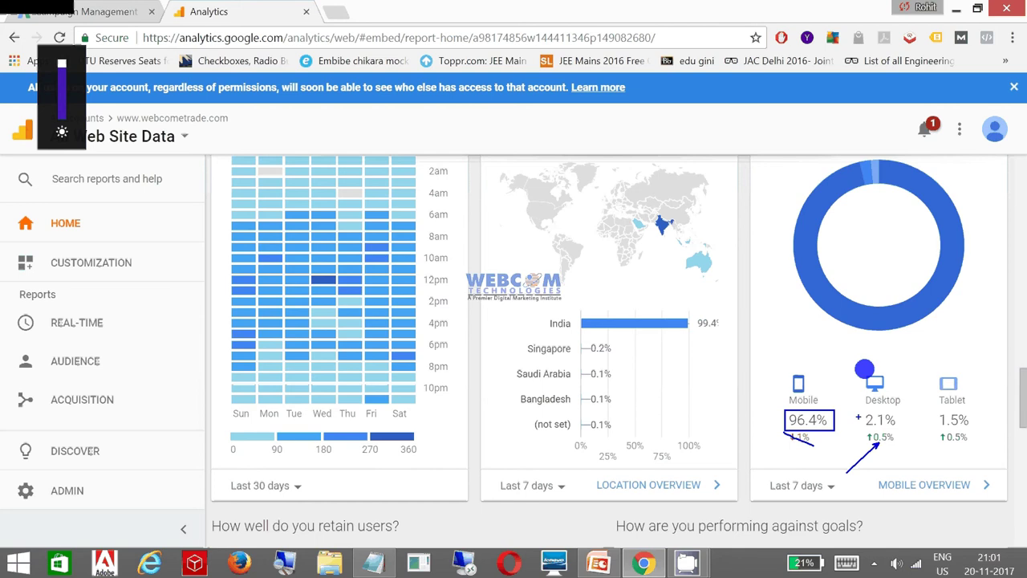
Review the goal performance card, checking the goal completions and the goal conversion rate.
scroll(720, 374, "down", 3)
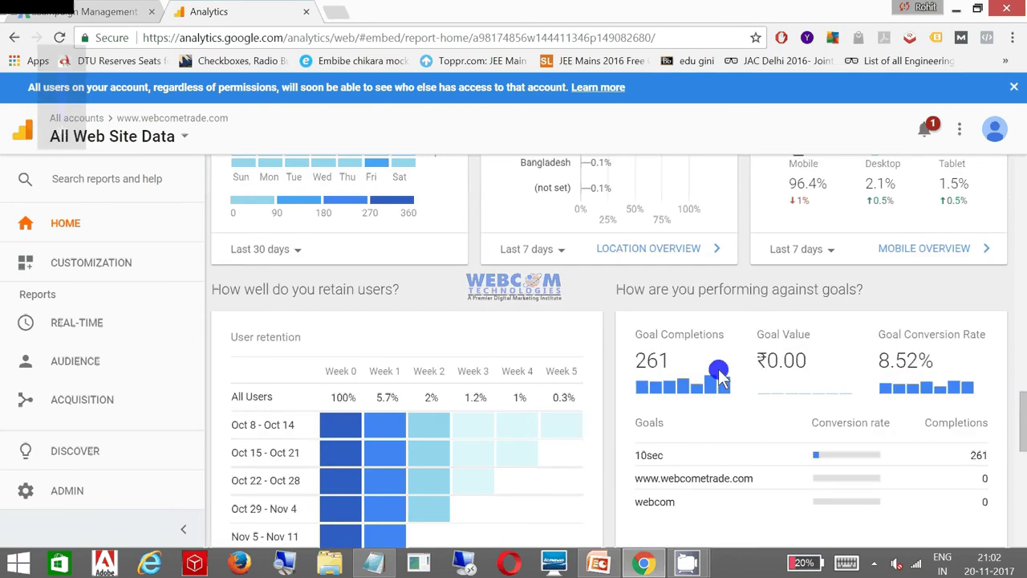
scroll(720, 374, "down", 1)
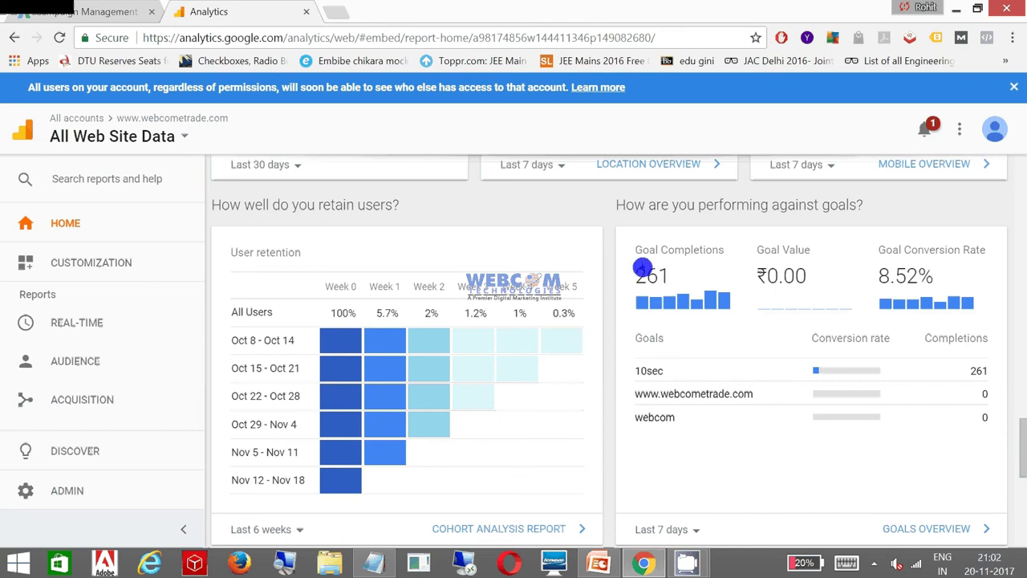
left_click_drag(628, 253, 694, 297)
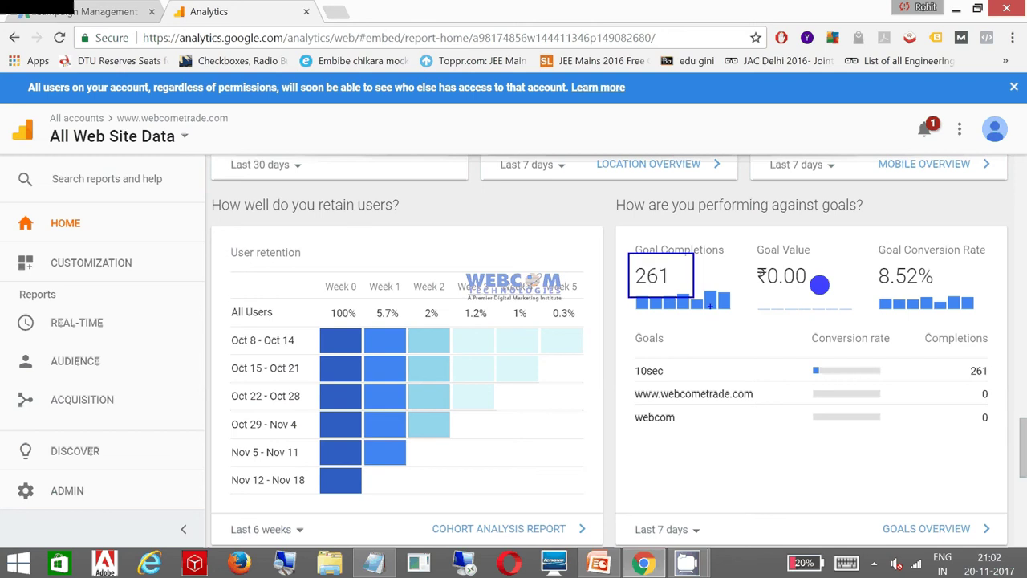
left_click_drag(875, 244, 958, 303)
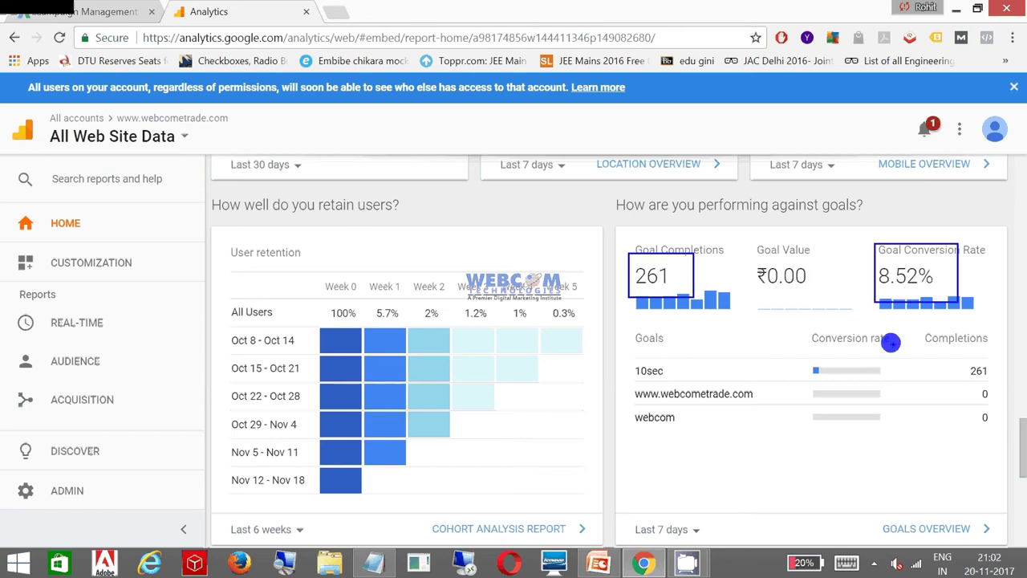
Review the AdWords campaign performance card, checking the total clicks and the top campaigns.
scroll(590, 317, "down", 2)
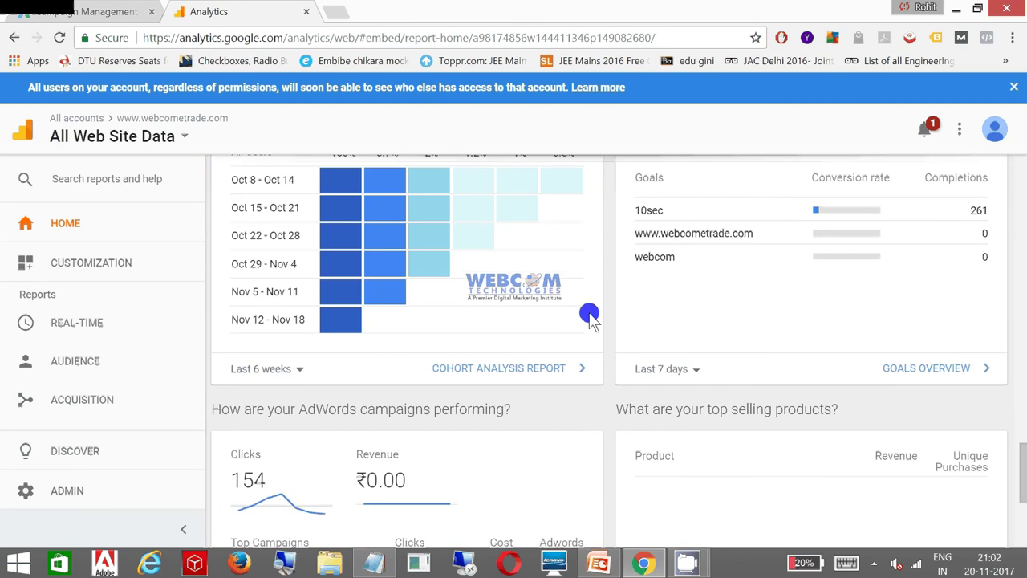
scroll(590, 317, "down", 2)
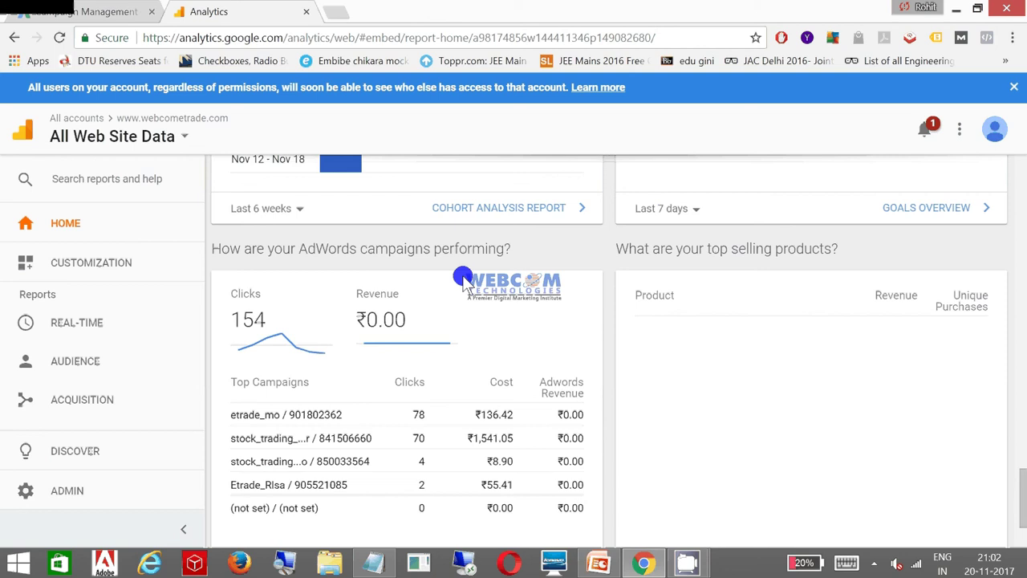
scroll(463, 283, "down", 1)
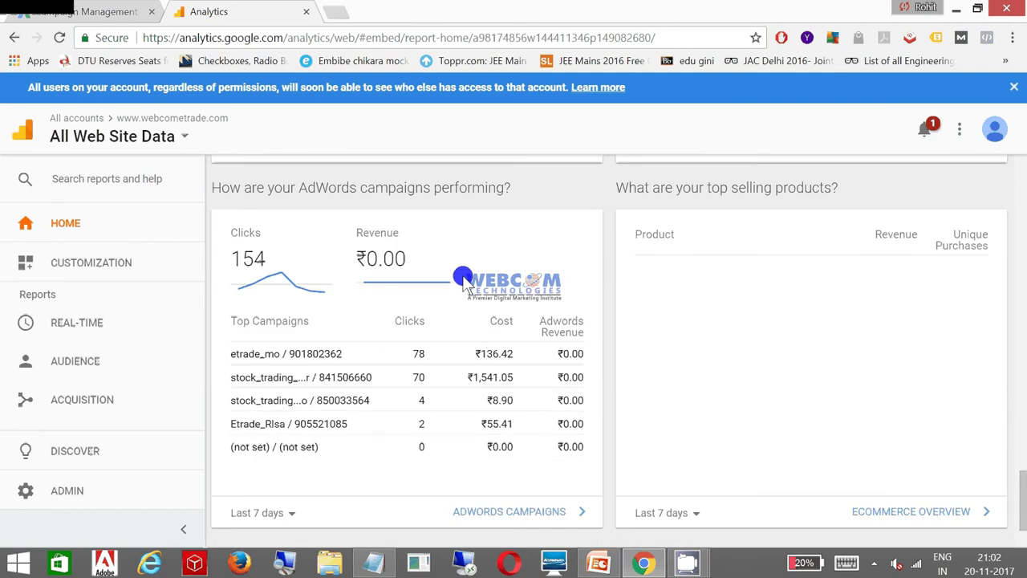
scroll(463, 283, "up", 1)
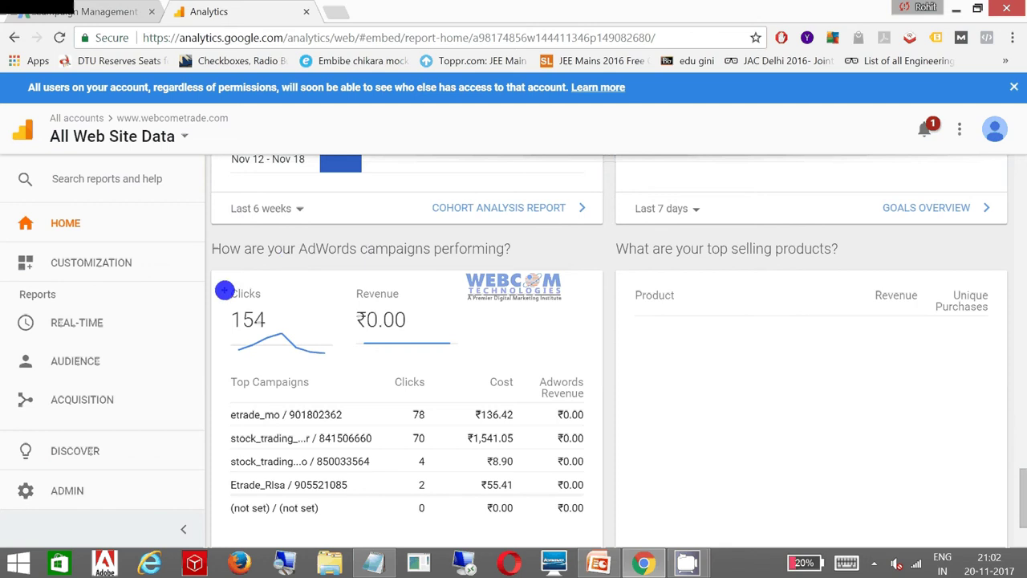
left_click_drag(211, 279, 315, 347)
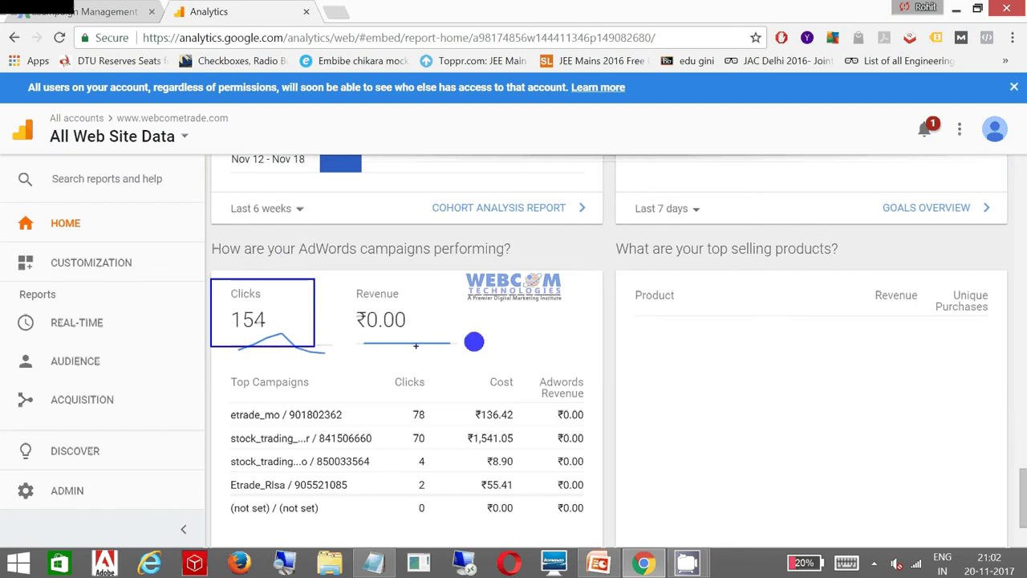
Open the Real-Time Overview report and examine the active users on the site and the pageviews per second.
key("Escape")
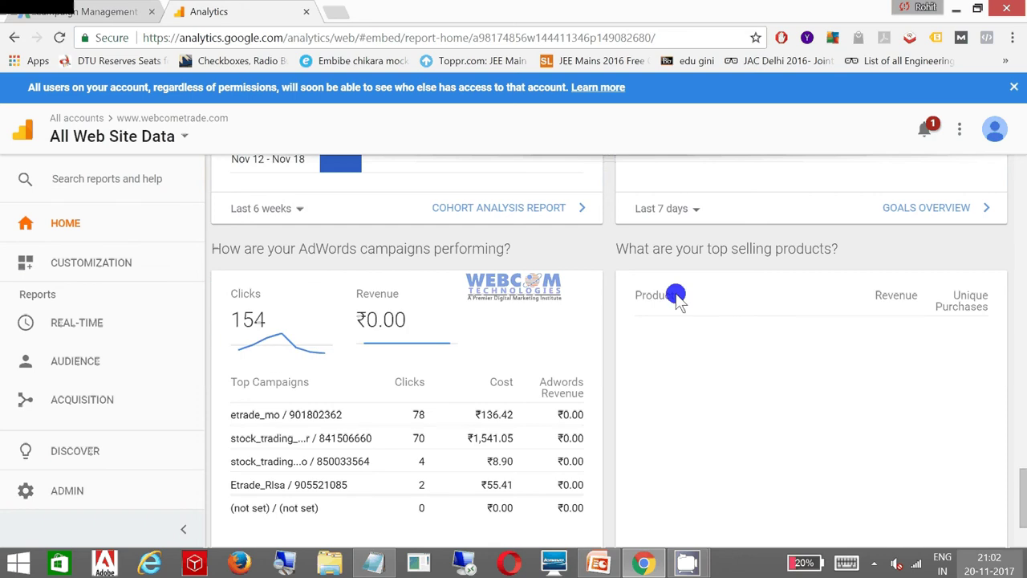
left_click(80, 324)
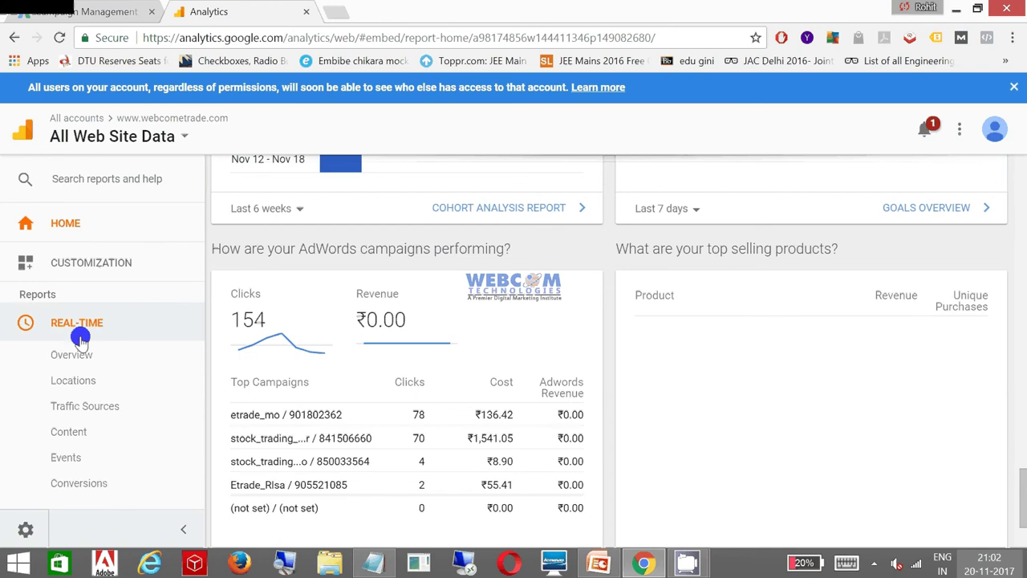
left_click(77, 353)
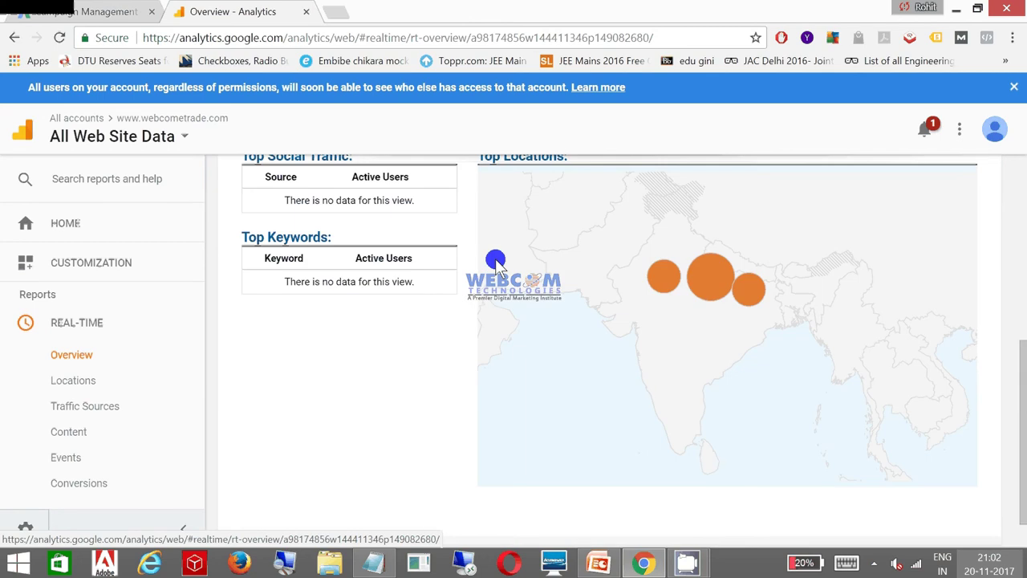
scroll(495, 265, "up", 4)
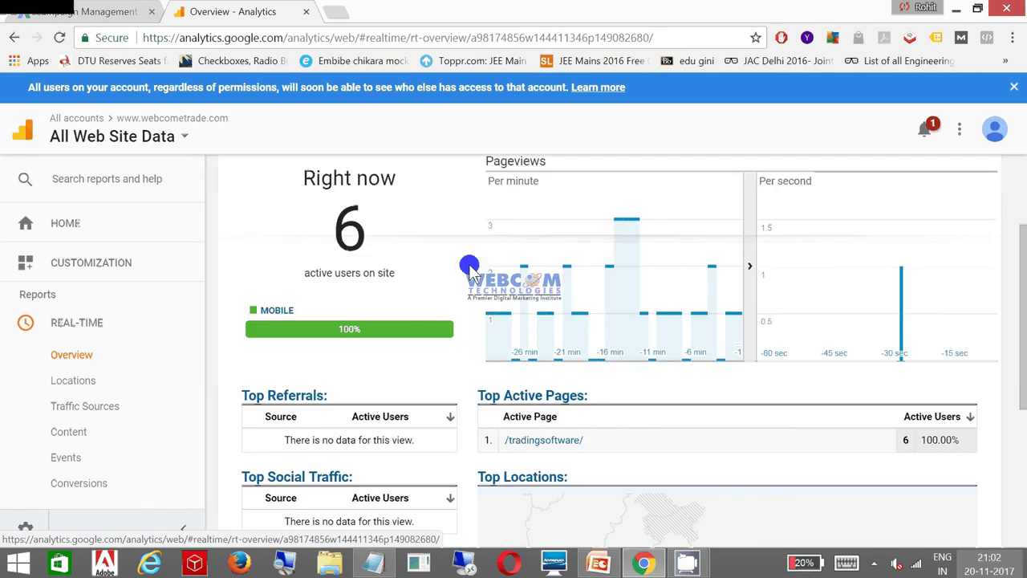
scroll(470, 269, "up", 1)
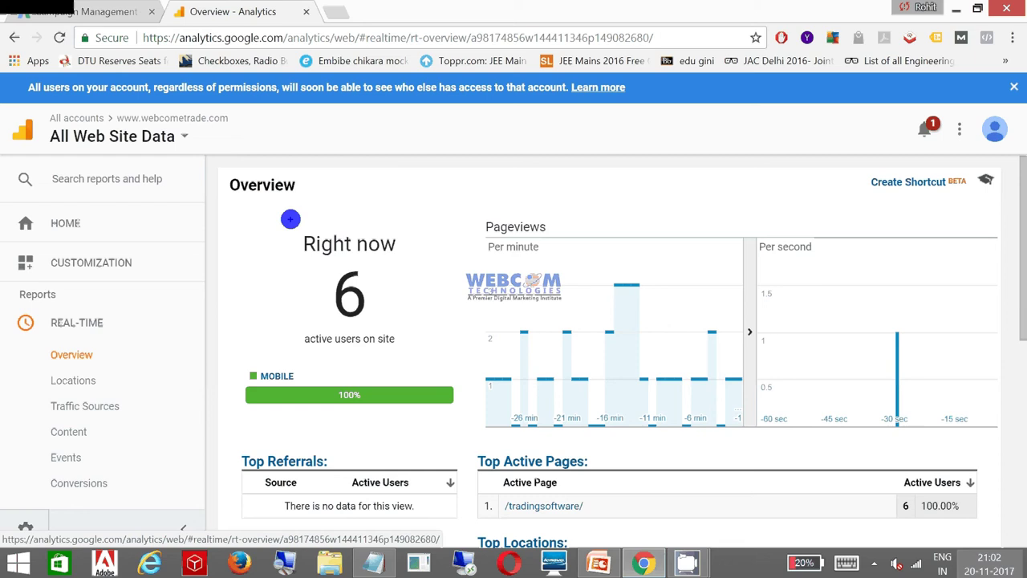
left_click_drag(290, 218, 414, 364)
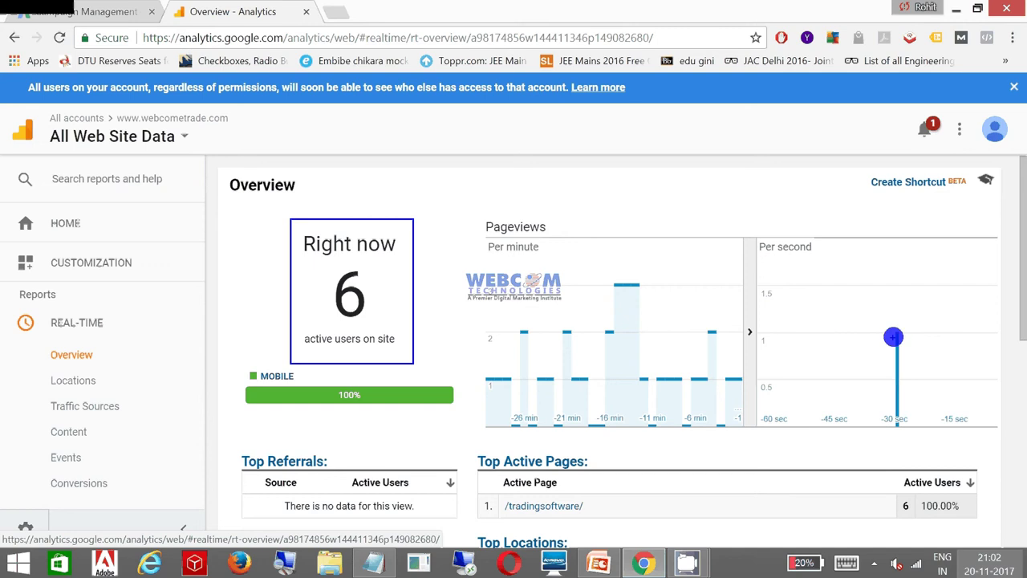
left_click_drag(882, 324, 930, 303)
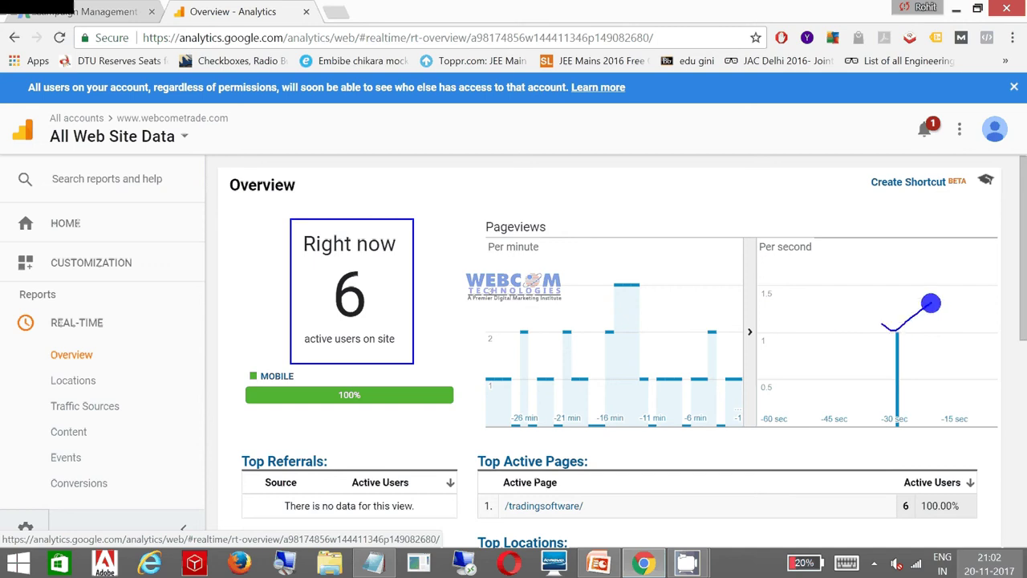
Review the top active pages and the top locations map in the real-time overview.
scroll(478, 351, "down", 2)
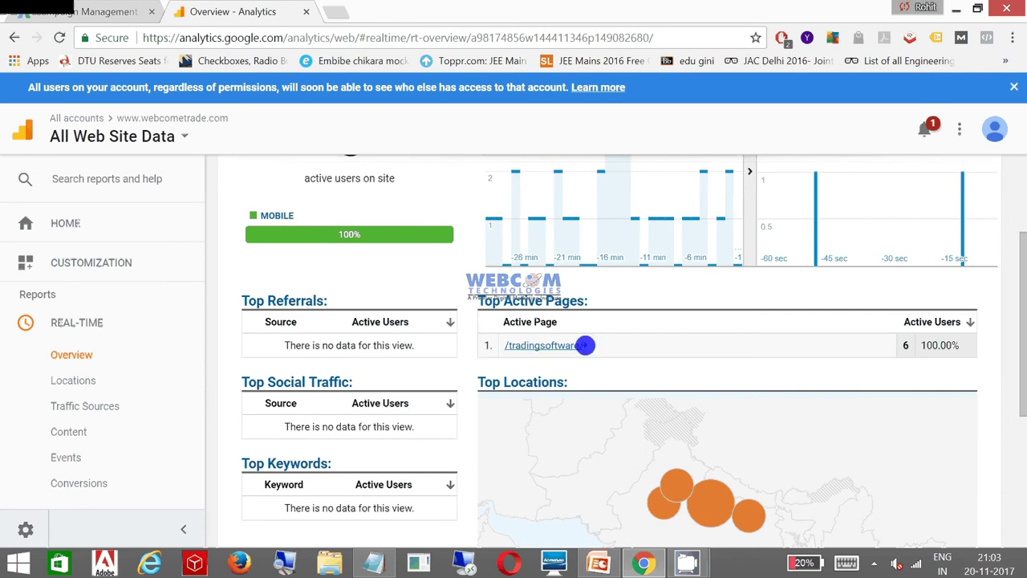
left_click_drag(585, 345, 729, 318)
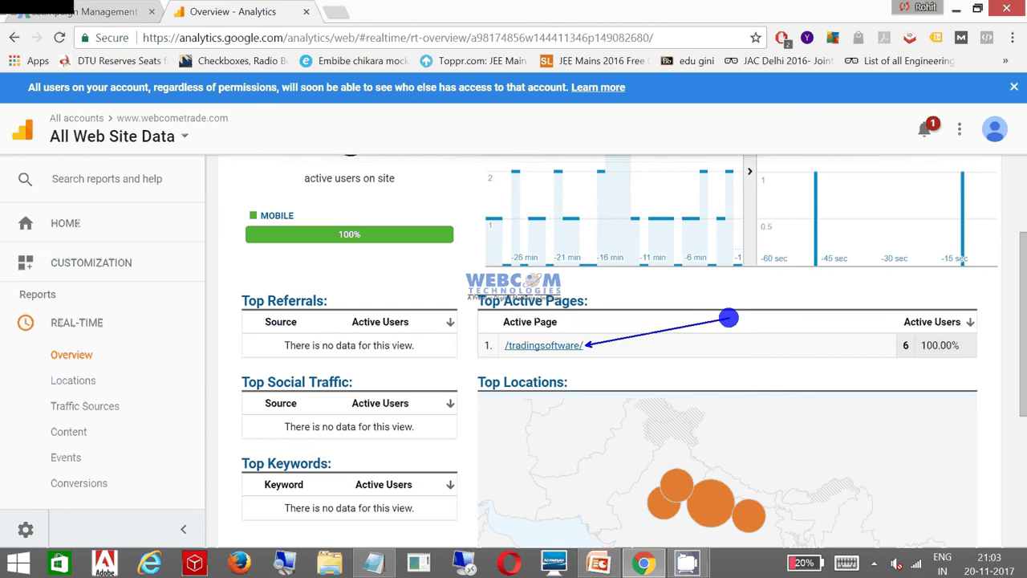
scroll(519, 360, "down", 2)
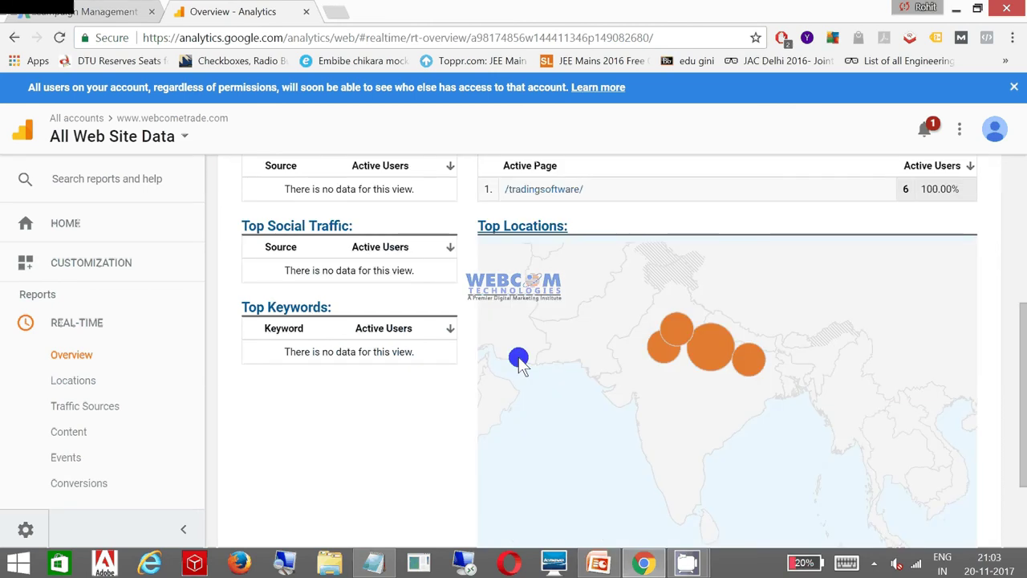
scroll(518, 360, "up", 3)
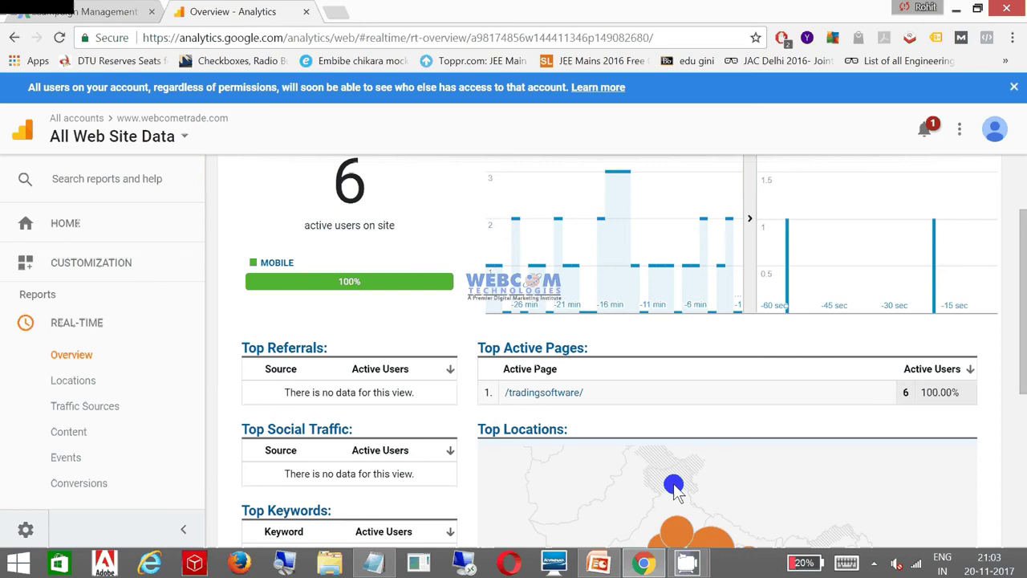
scroll(674, 488, "down", 3)
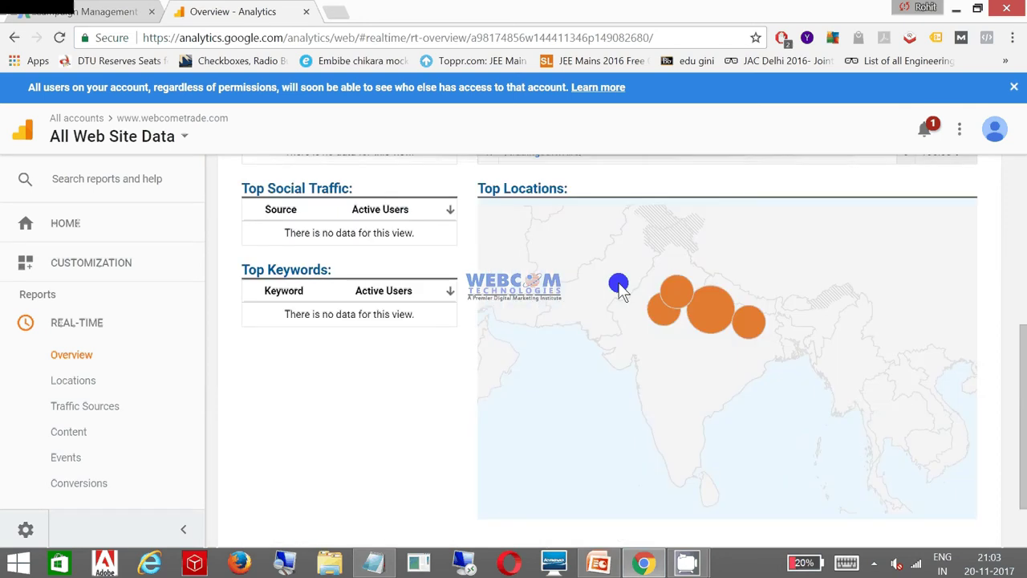
Open the real-time Locations report and drill down into India to review the active users by city.
left_click(619, 289)
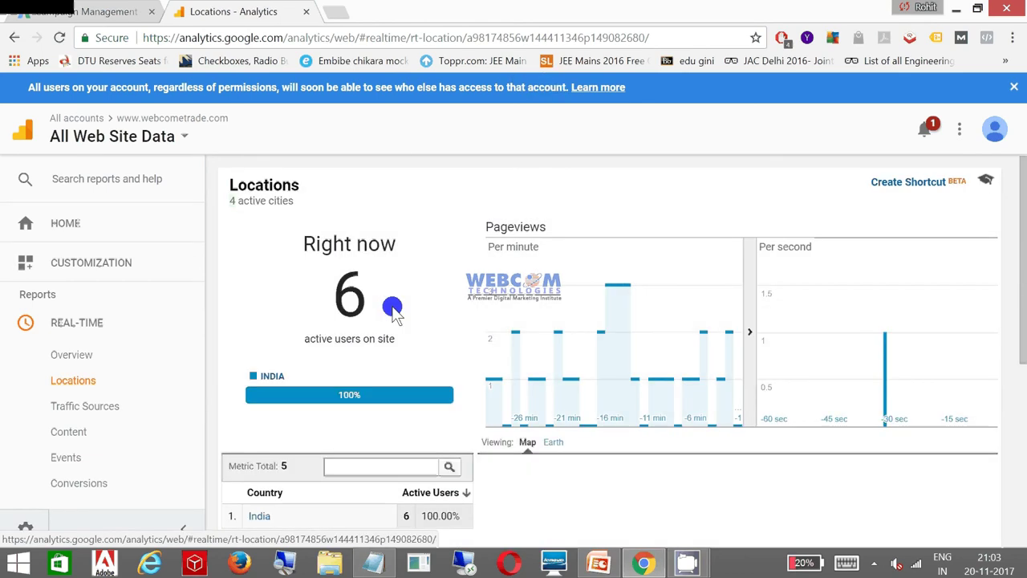
scroll(255, 361, "down", 2)
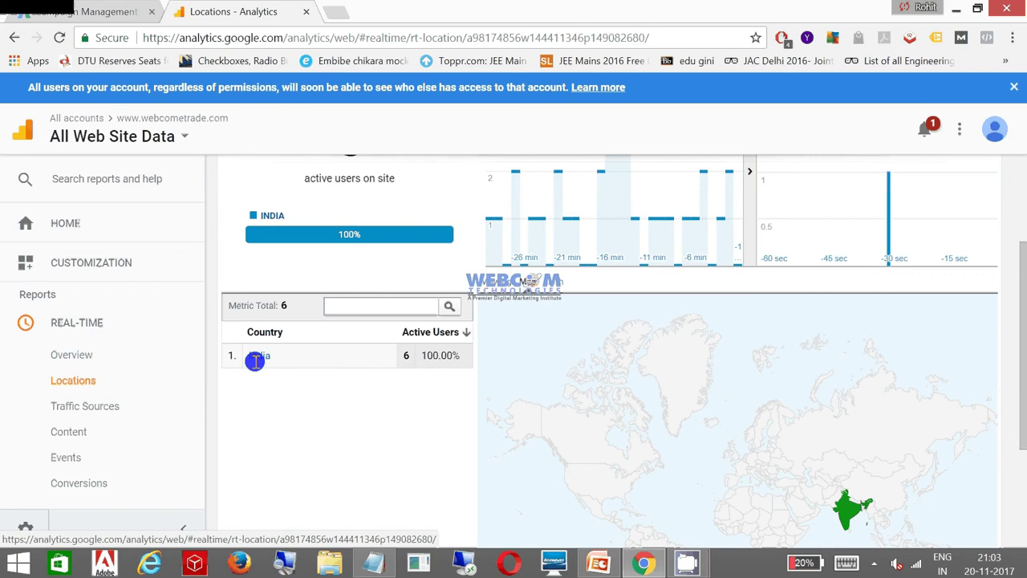
left_click(255, 361)
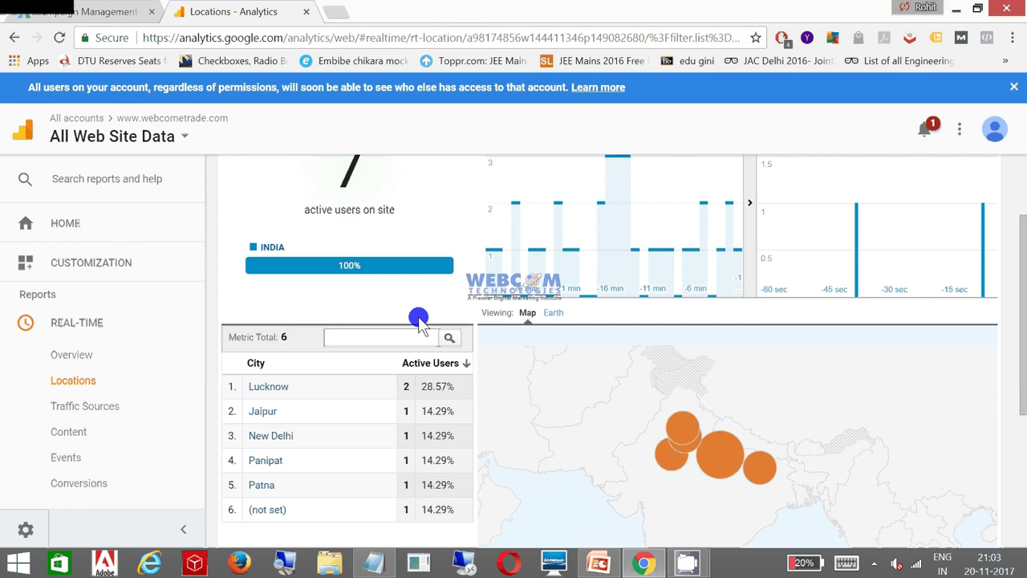
scroll(418, 318, "down", 1)
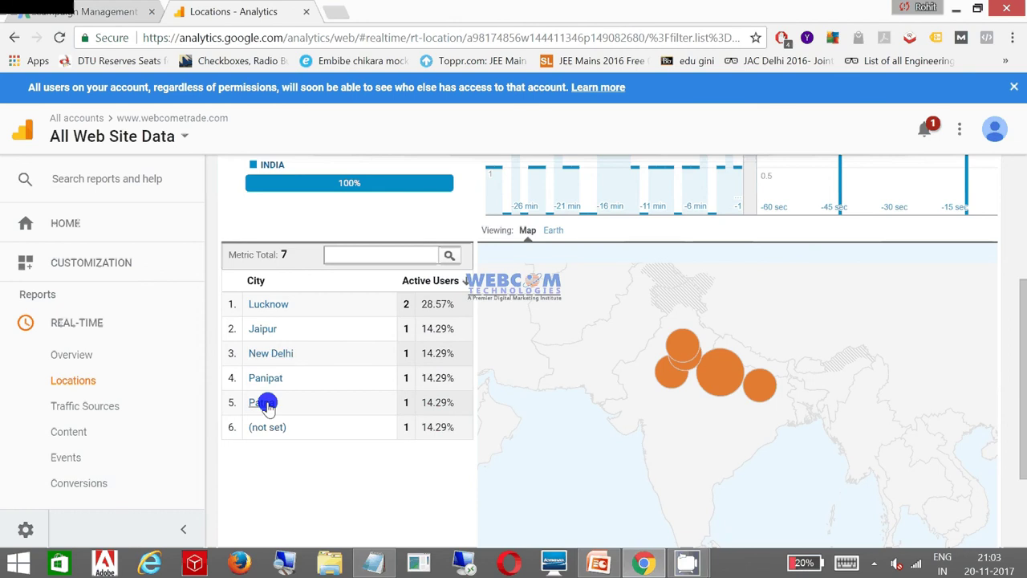
scroll(586, 359, "up", 3)
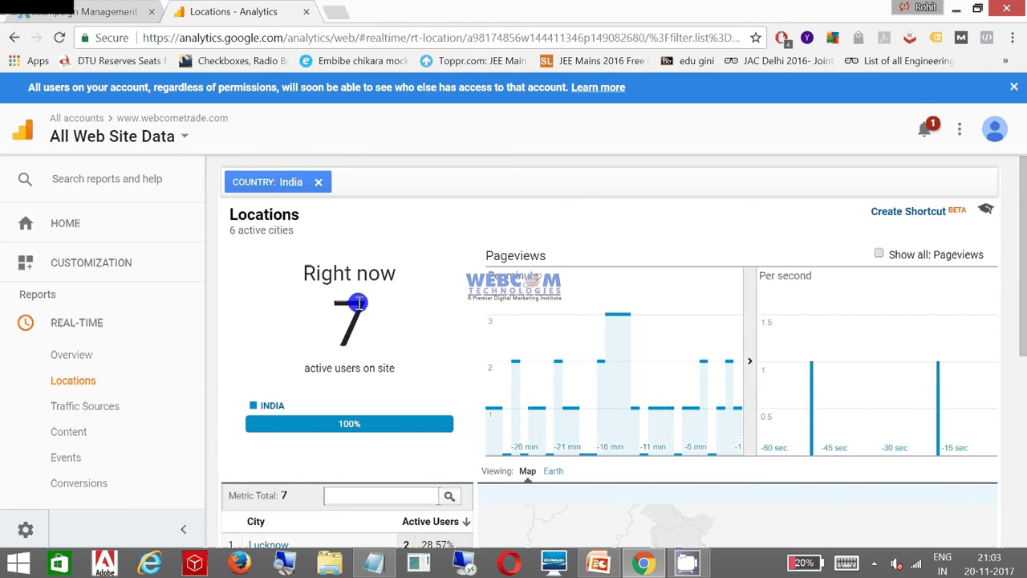
scroll(358, 302, "down", 1)
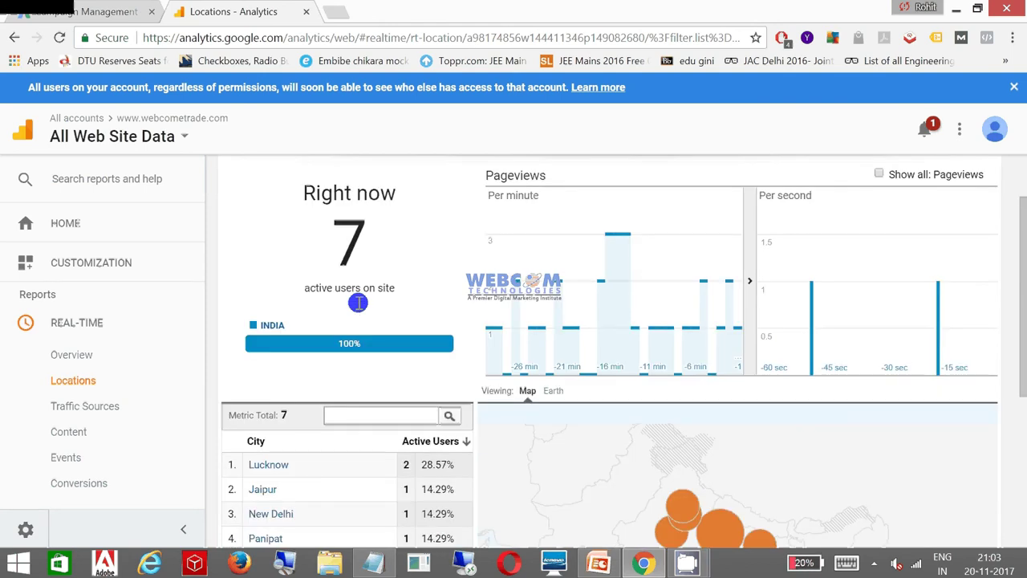
scroll(358, 302, "down", 1)
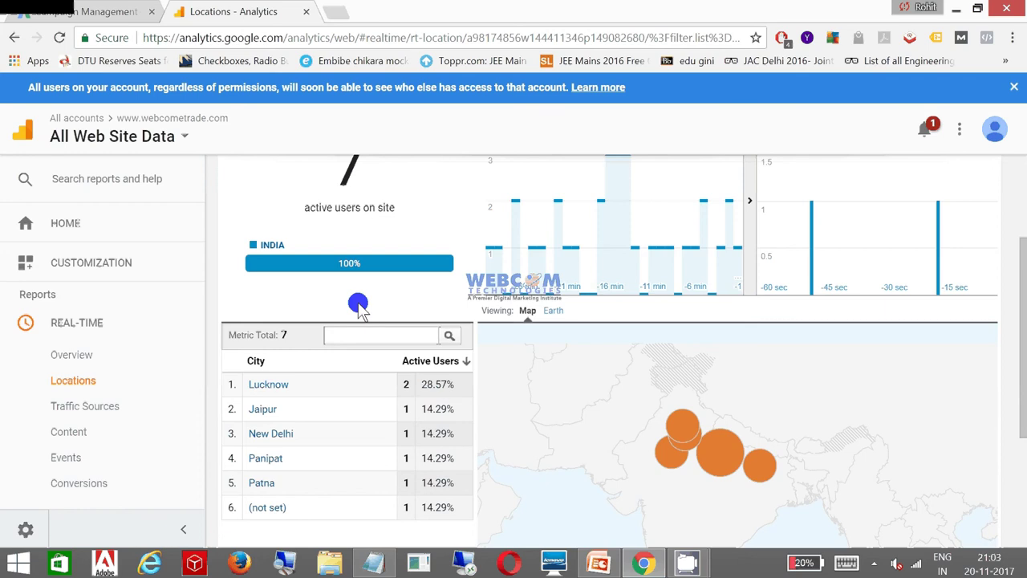
Open the real-time Traffic Sources report to check the medium and source of the active users.
left_click(84, 406)
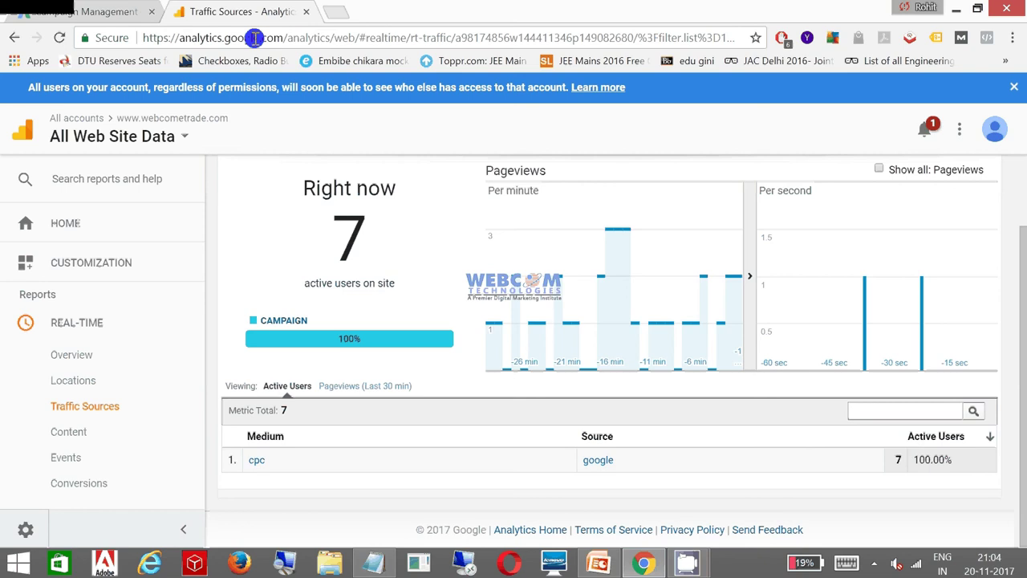
key("ctrl+t")
type("www.google.com")
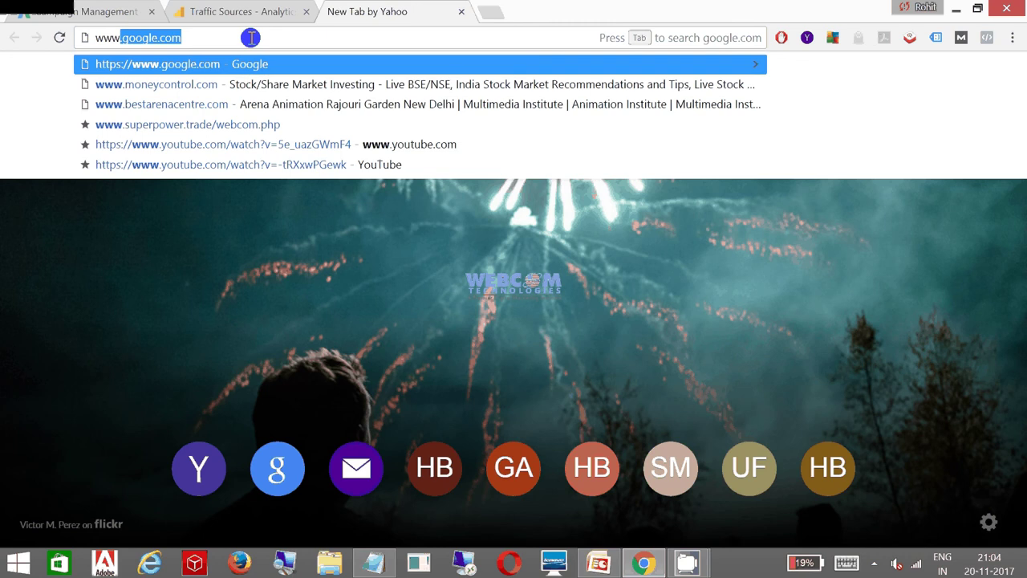
key("Return")
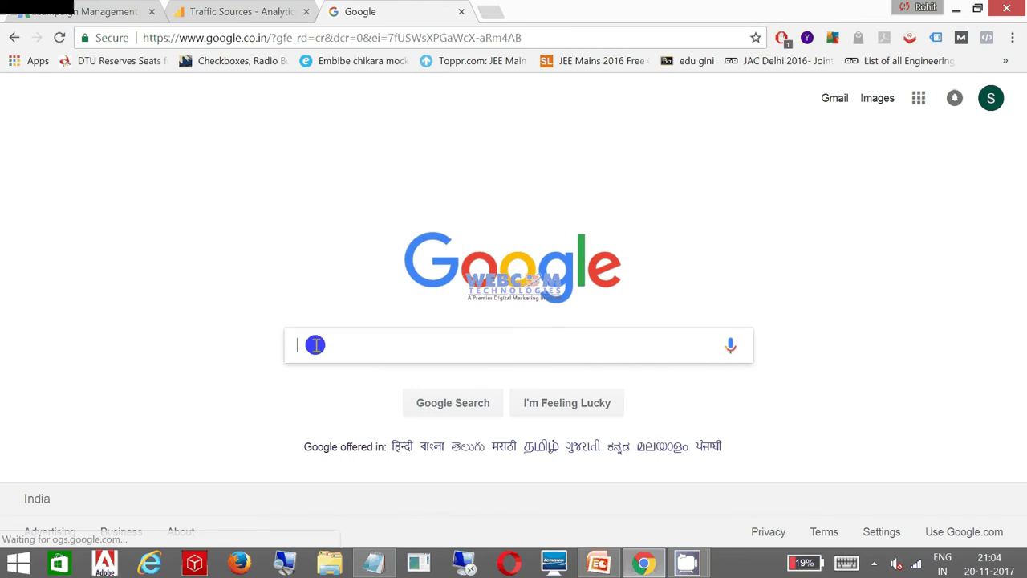
type("stock mar")
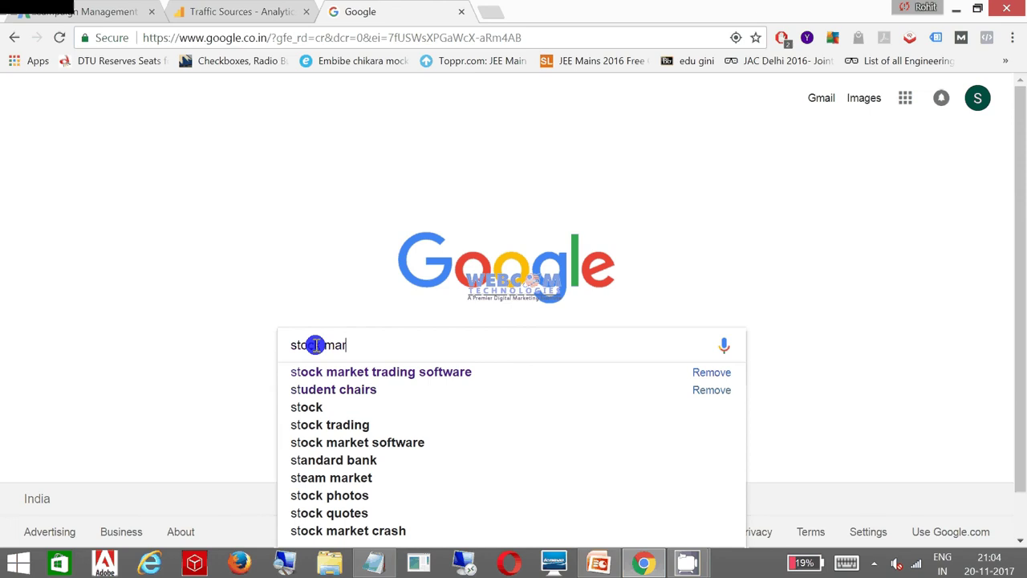
key("Down")
key("Return")
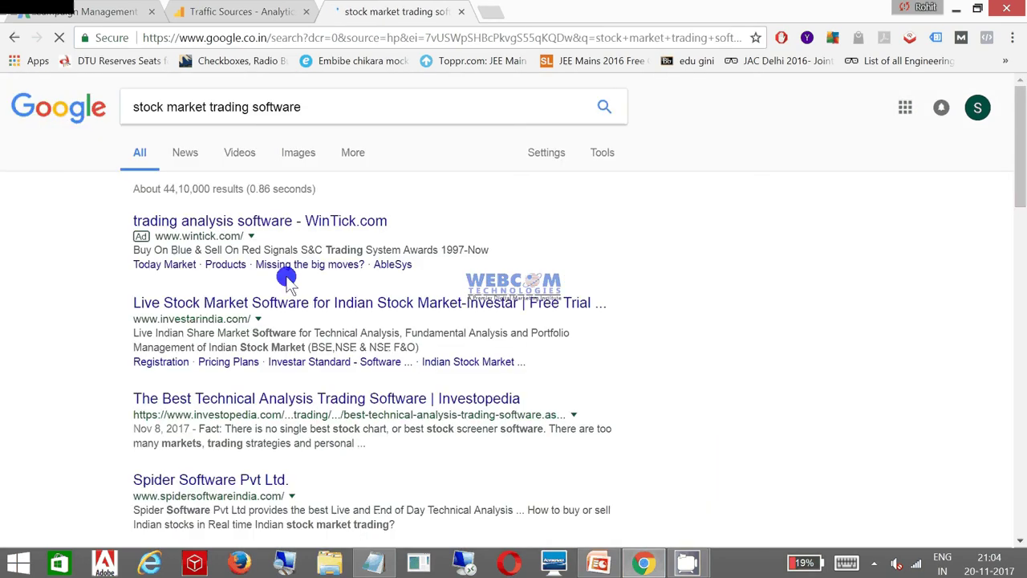
Search Google for "algo trading software" instead, and close the search tab to return to the Traffic Sources report.
triple_click(288, 106)
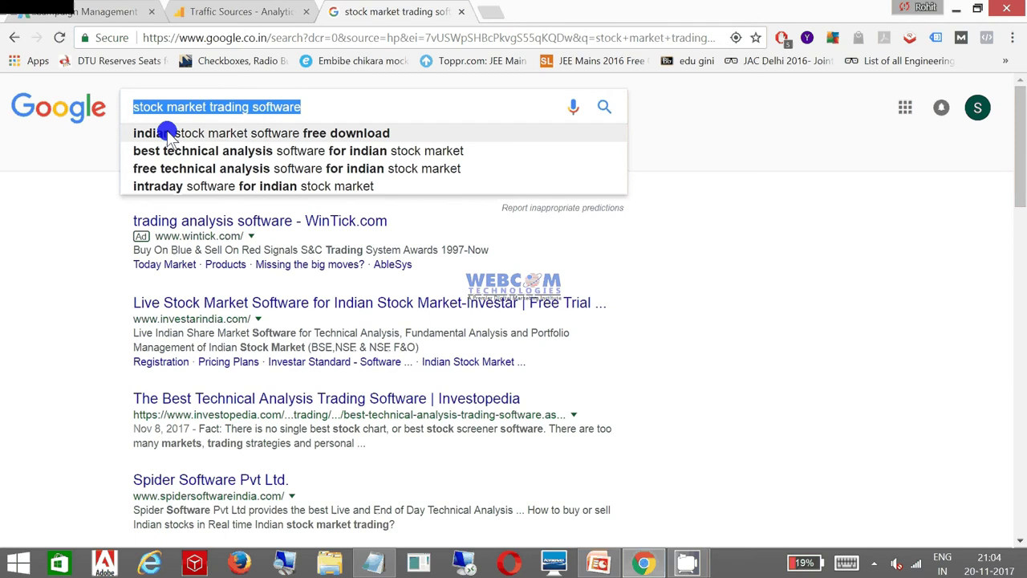
type("algo tra")
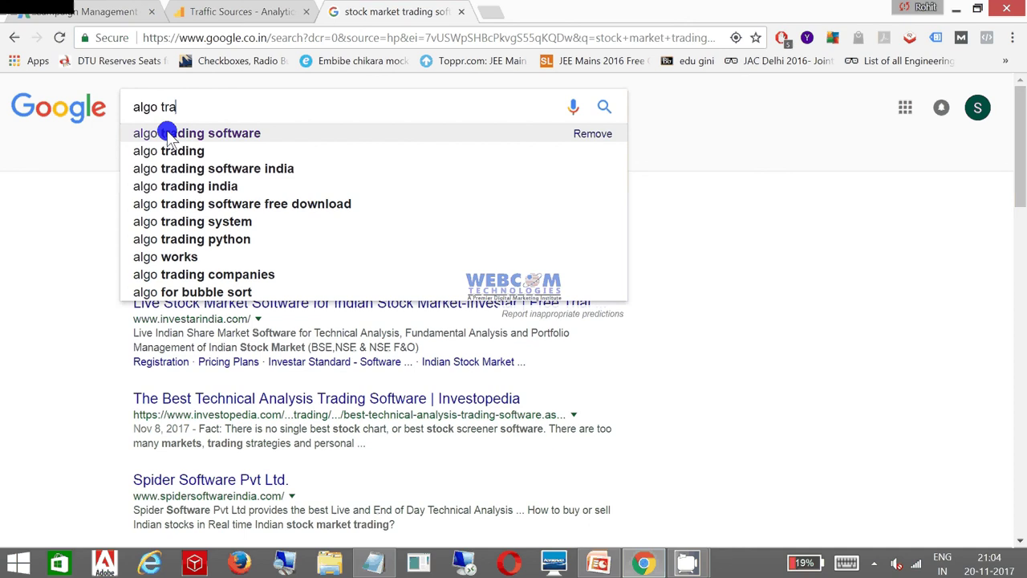
left_click(168, 135)
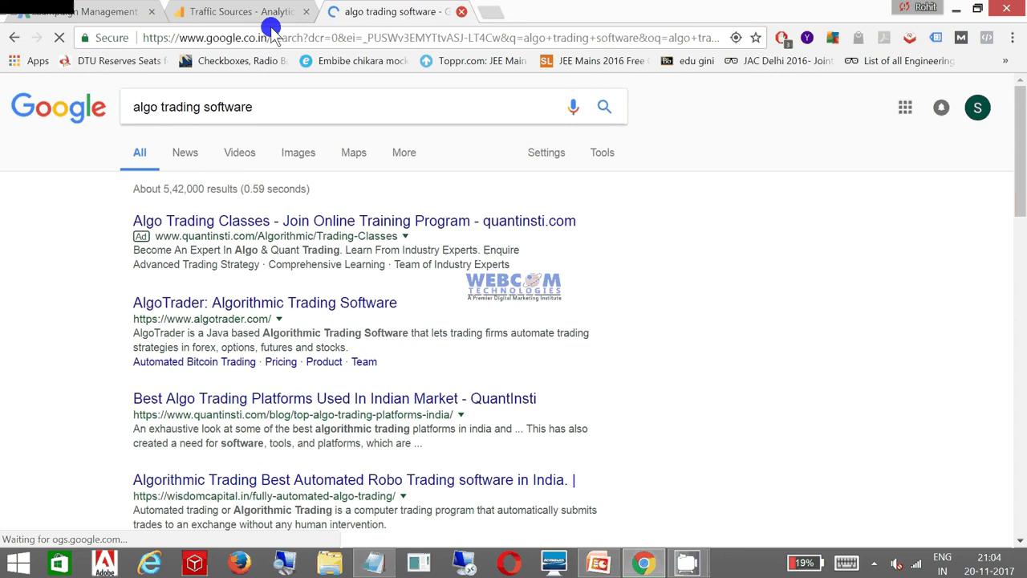
key("ctrl+w")
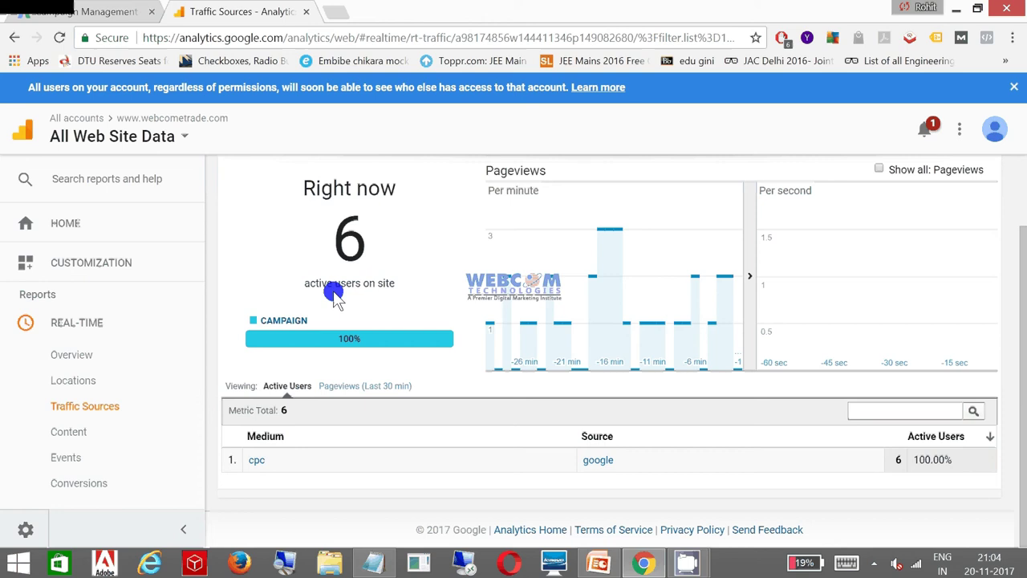
Open the Audience Overview report.
scroll(79, 377, "down", 2)
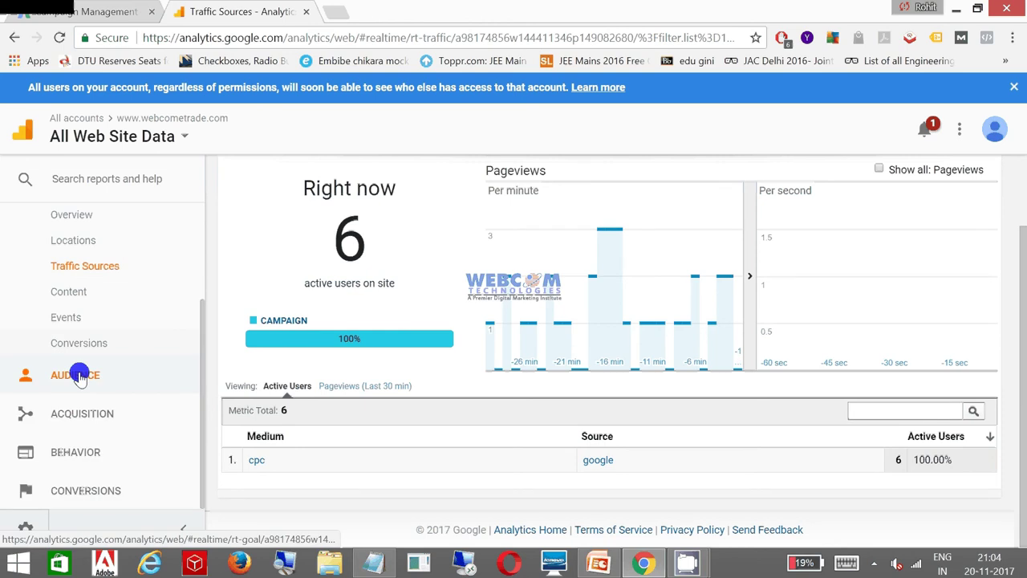
left_click(79, 375)
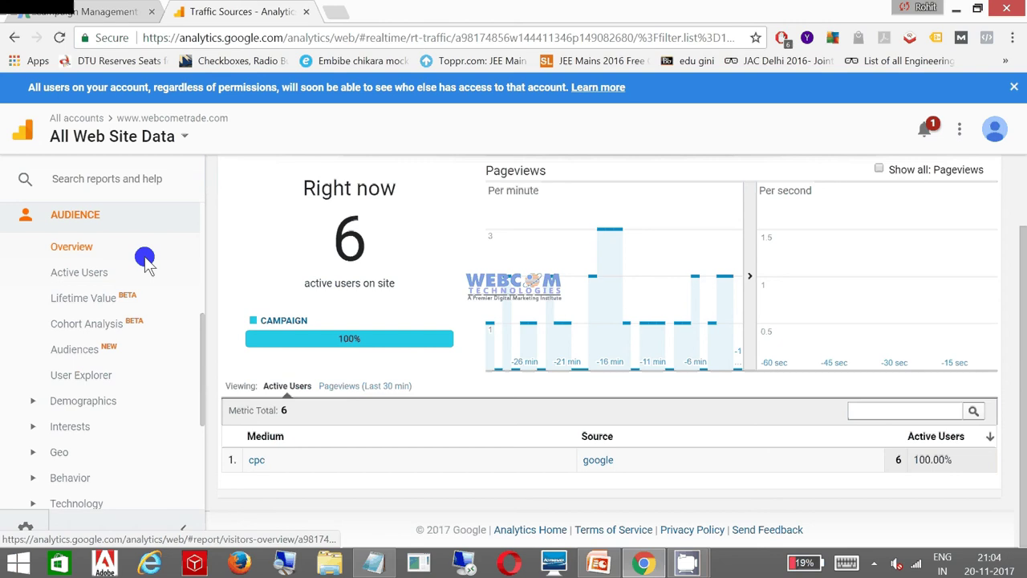
left_click(146, 258)
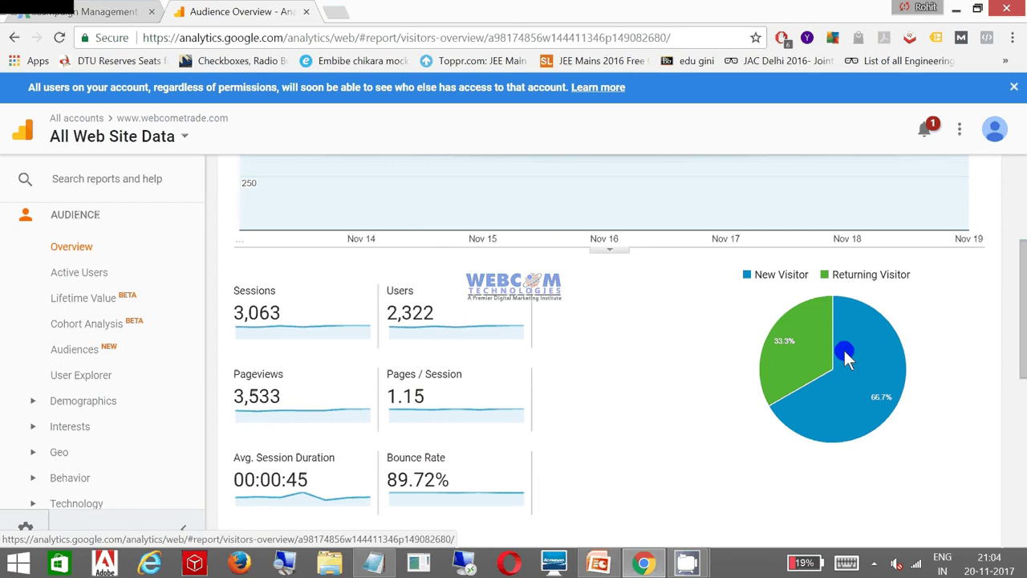
Examine the split between new and returning visitors in the audience pie chart.
mouse_move(785, 338)
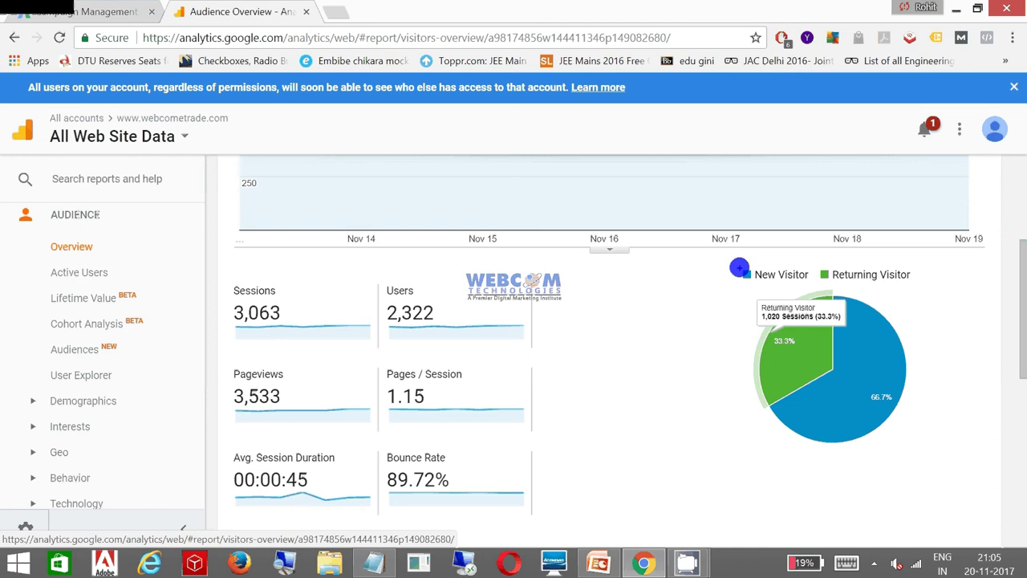
left_click(742, 271)
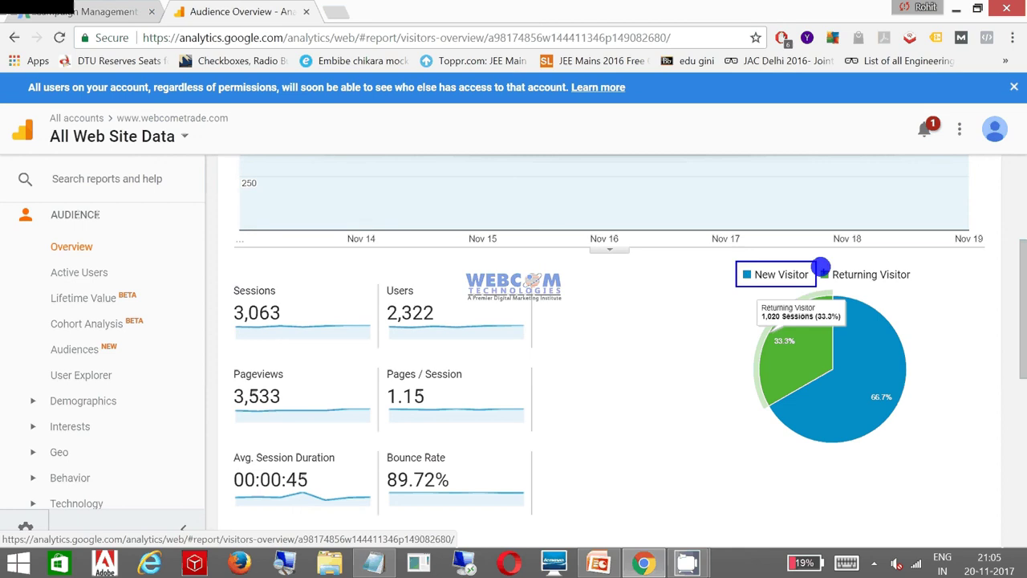
left_click(824, 272)
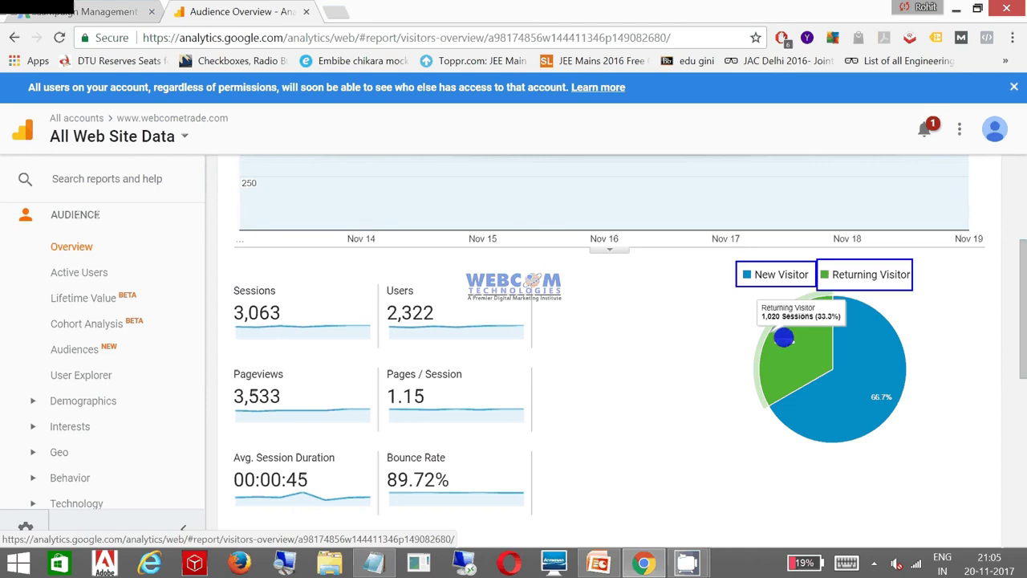
left_click(784, 347)
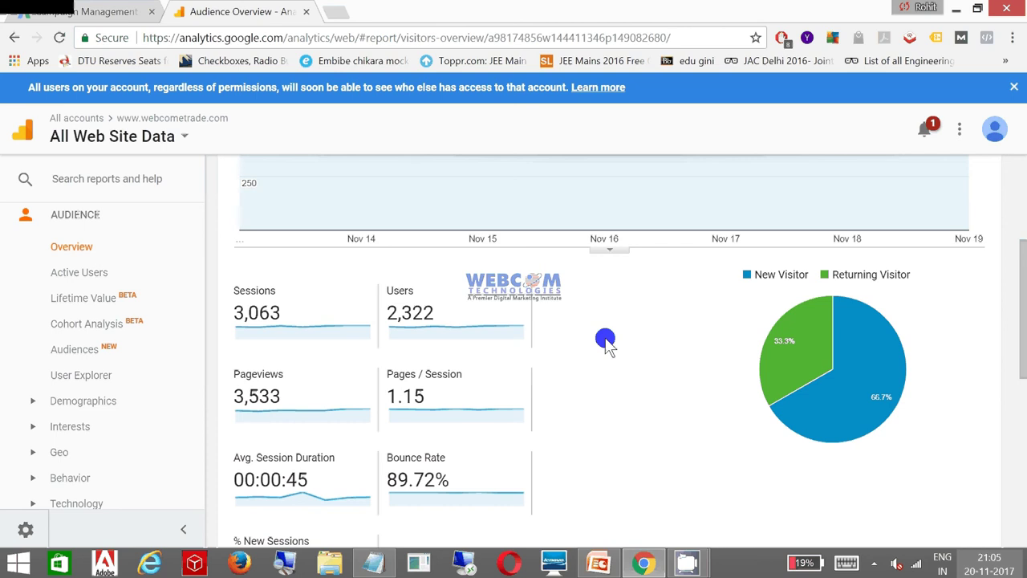
Review the sessions by language at the end of the Audience Overview and open the Interests Overview report.
scroll(606, 341, "down", 5)
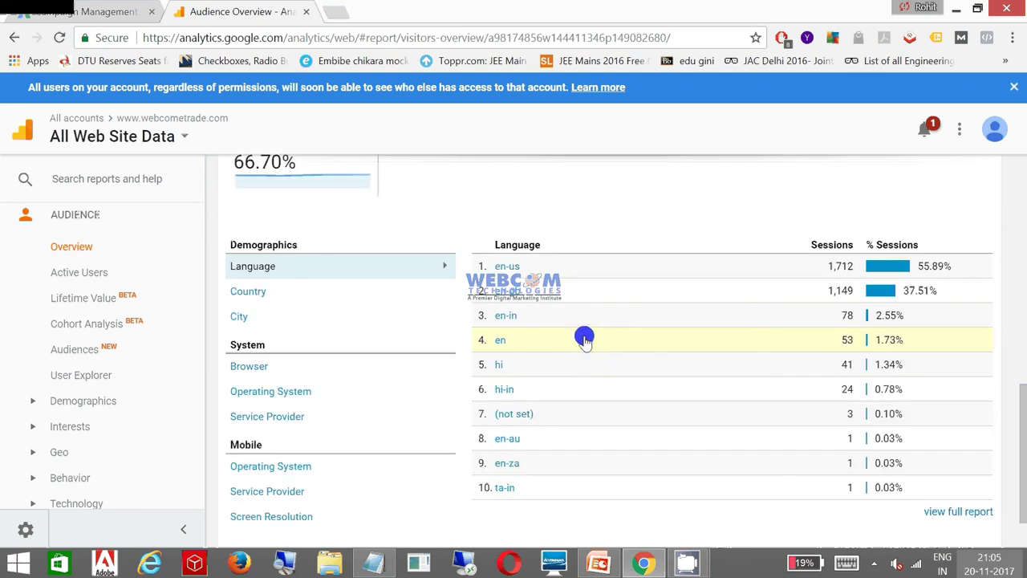
scroll(255, 303, "down", 1)
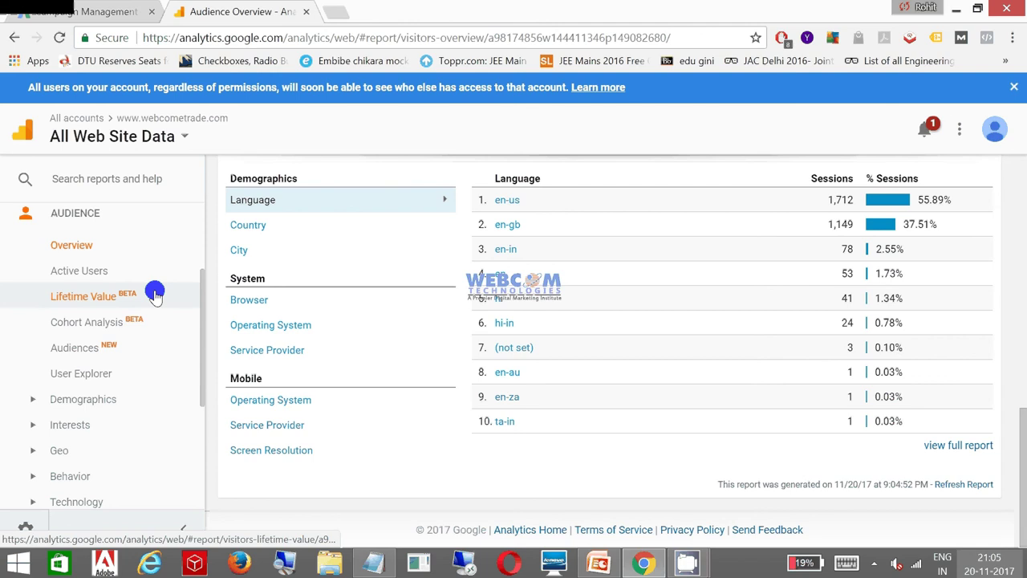
scroll(73, 258, "down", 2)
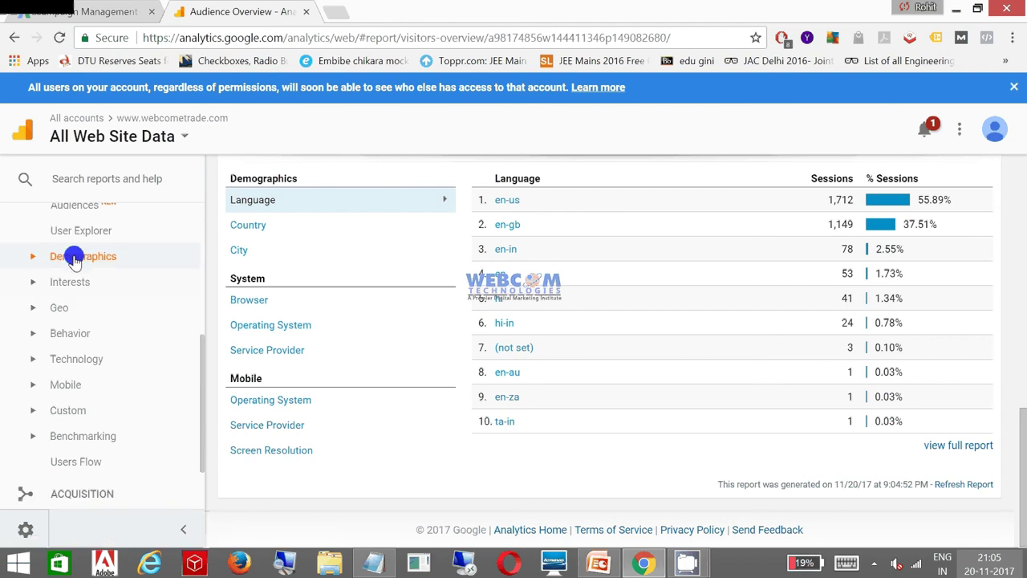
left_click(70, 282)
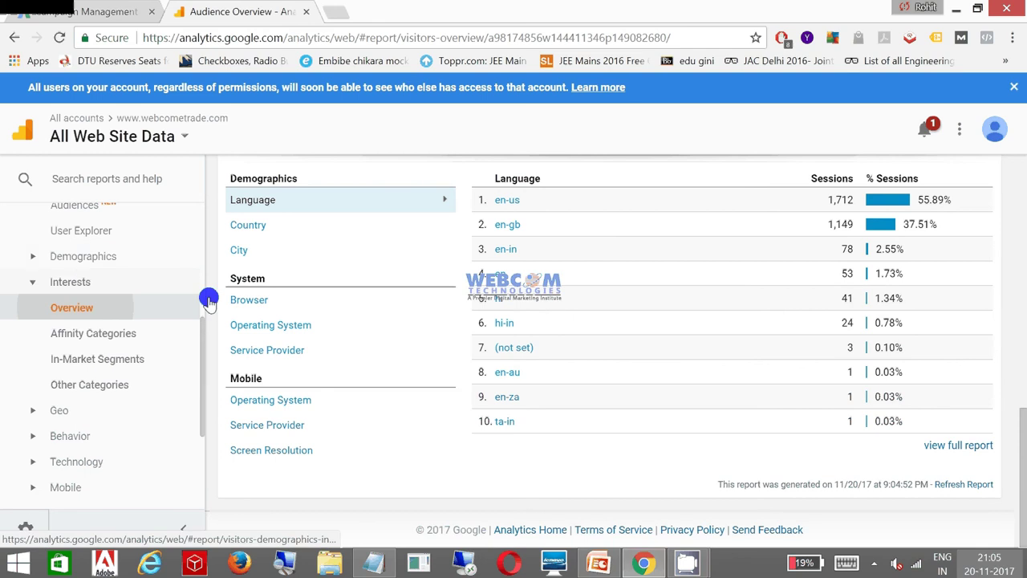
left_click(207, 304)
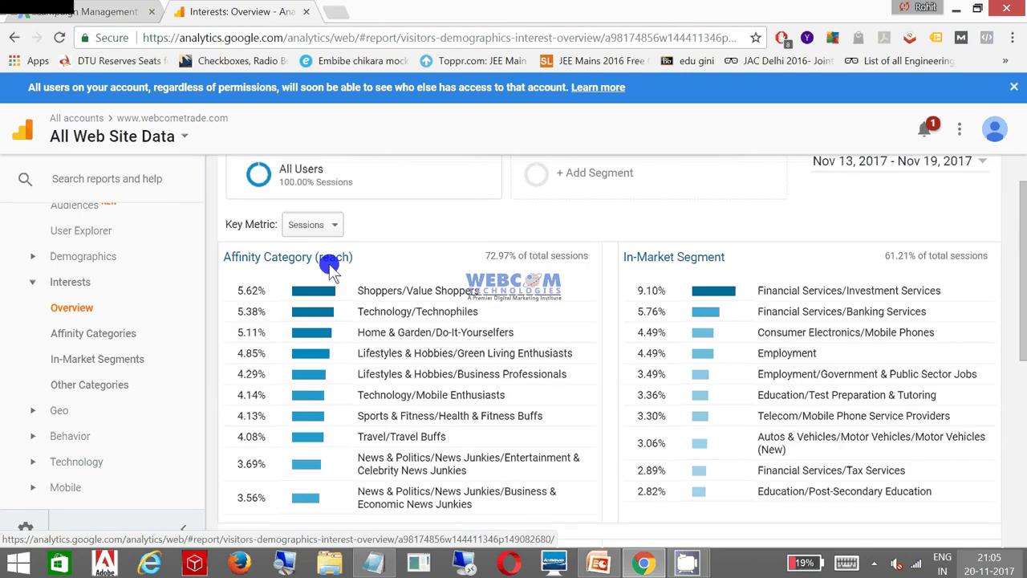
Look through the affinity, in-market and other interest categories, and open the Acquisition Overview report.
scroll(332, 267, "up", 1)
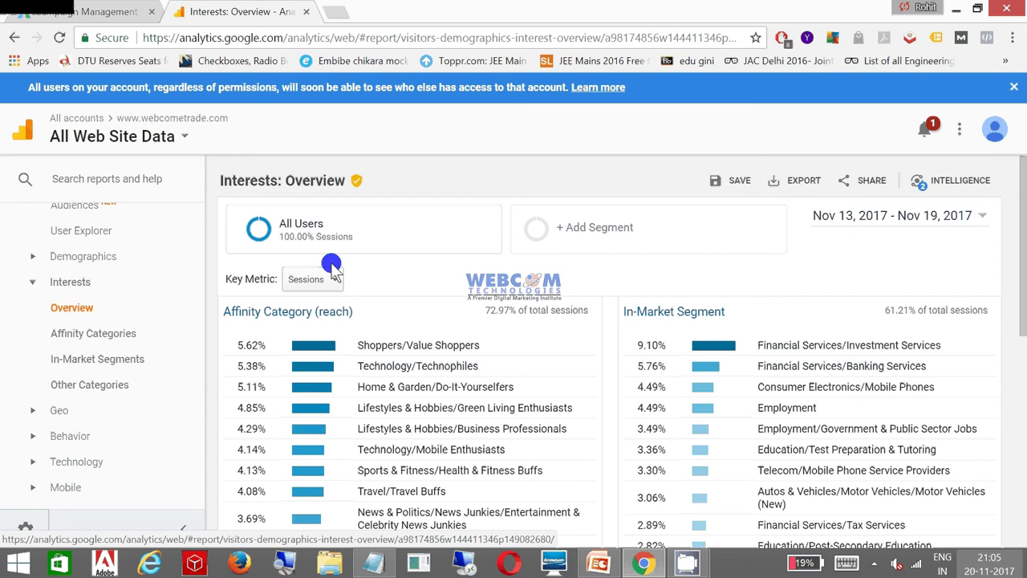
scroll(332, 267, "down", 8)
scroll(119, 434, "down", 3)
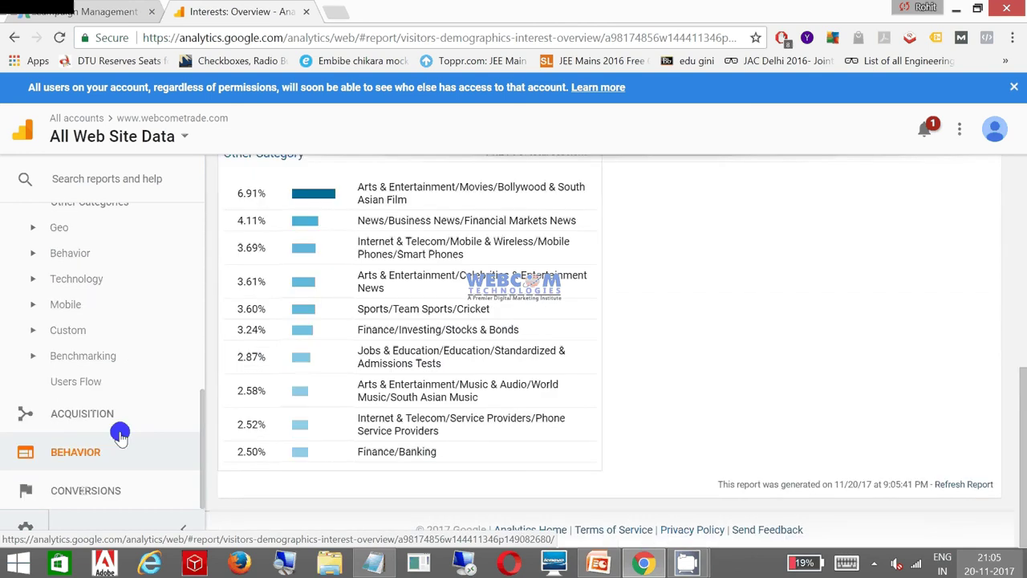
left_click(104, 416)
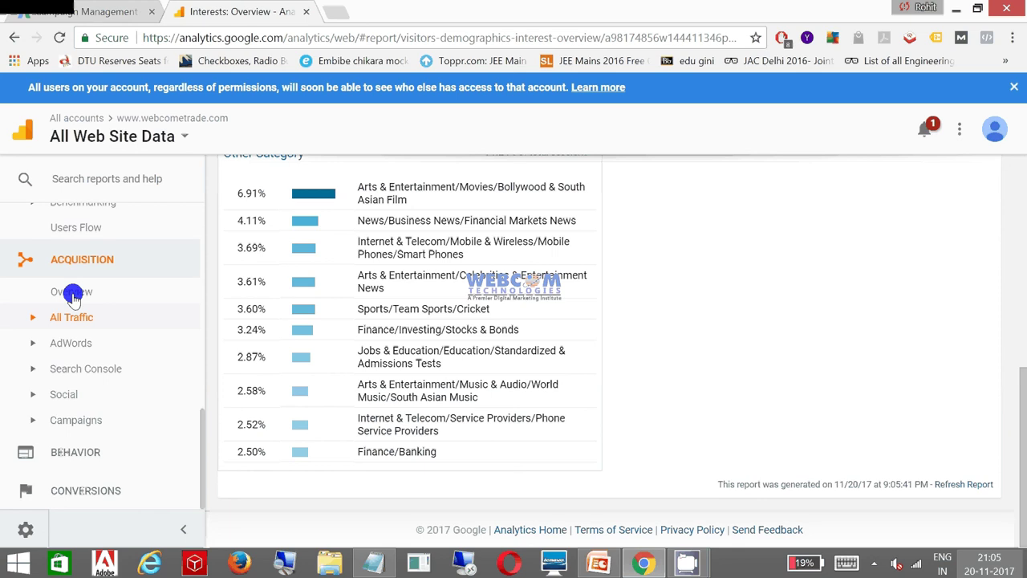
left_click(72, 293)
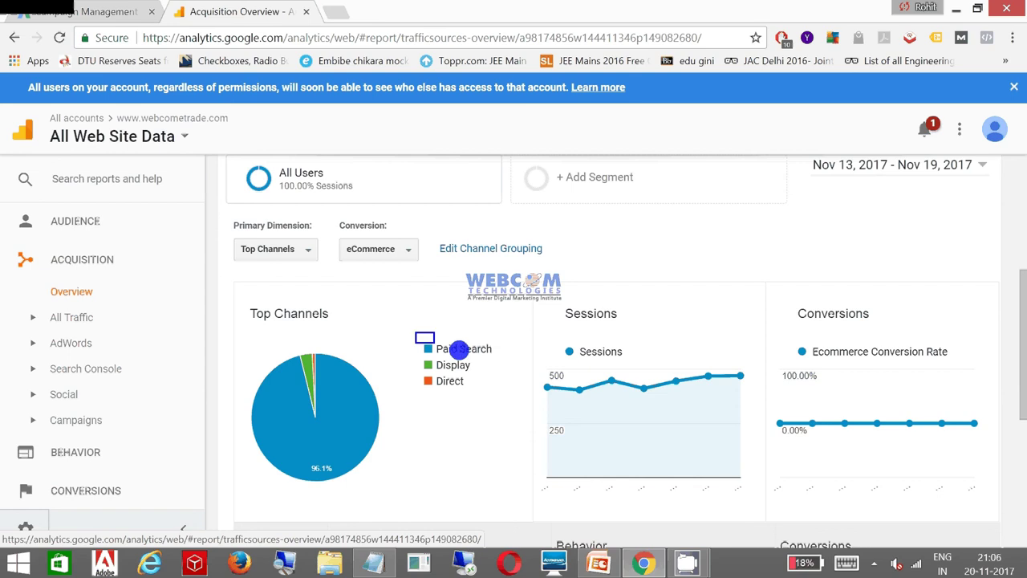
Examine the Paid Search share in the Top Channels chart and the acquisition and behavior figures for each channel.
left_click_drag(458, 350, 495, 355)
left_click_drag(352, 386, 273, 391)
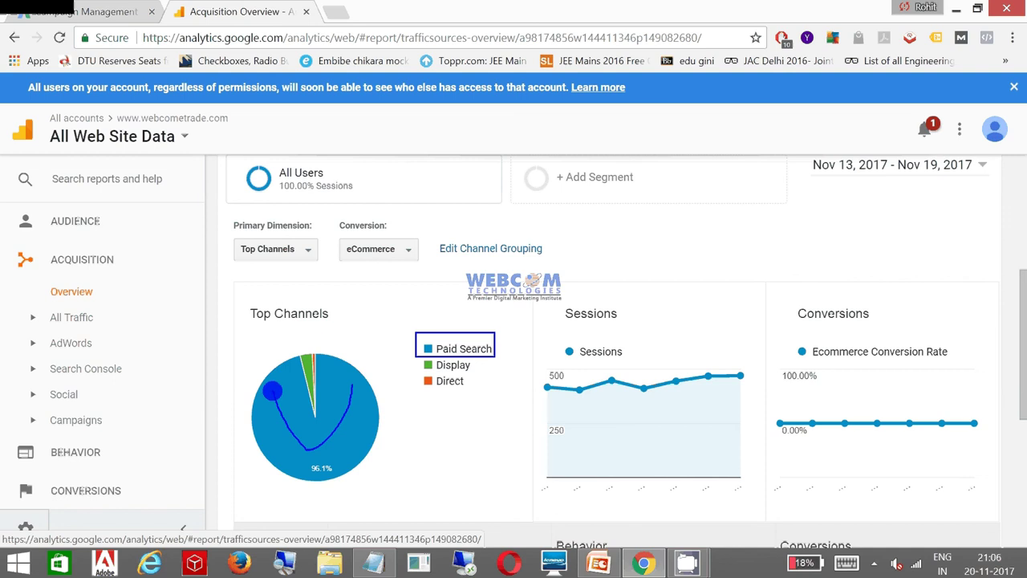
scroll(434, 280, "down", 1)
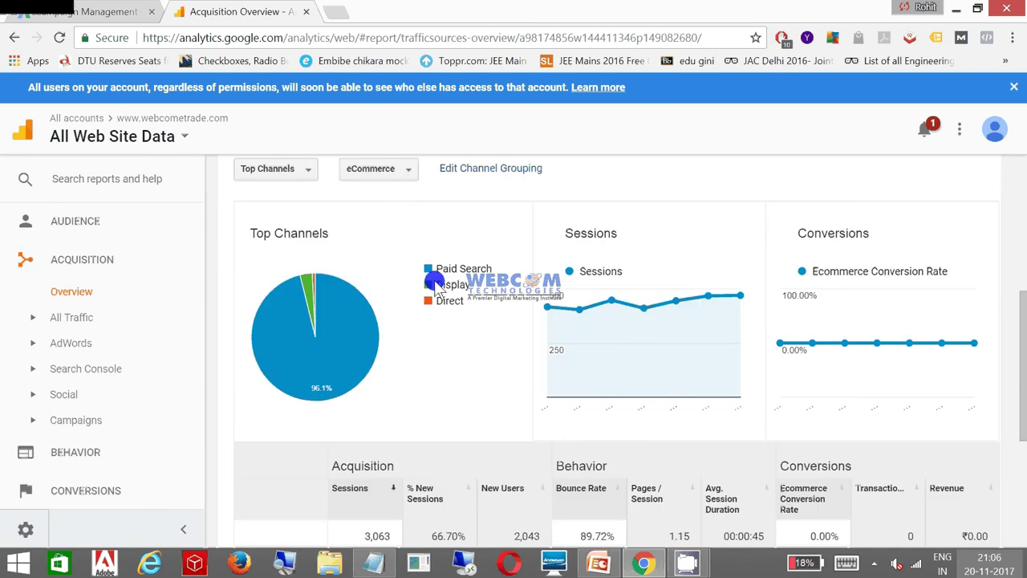
scroll(435, 285, "down", 3)
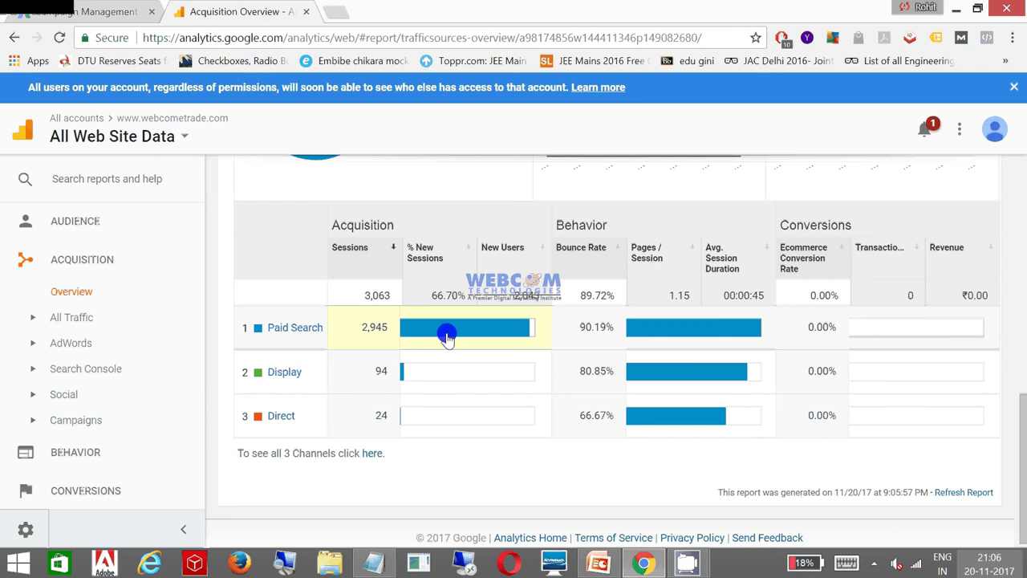
scroll(321, 345, "down", 1)
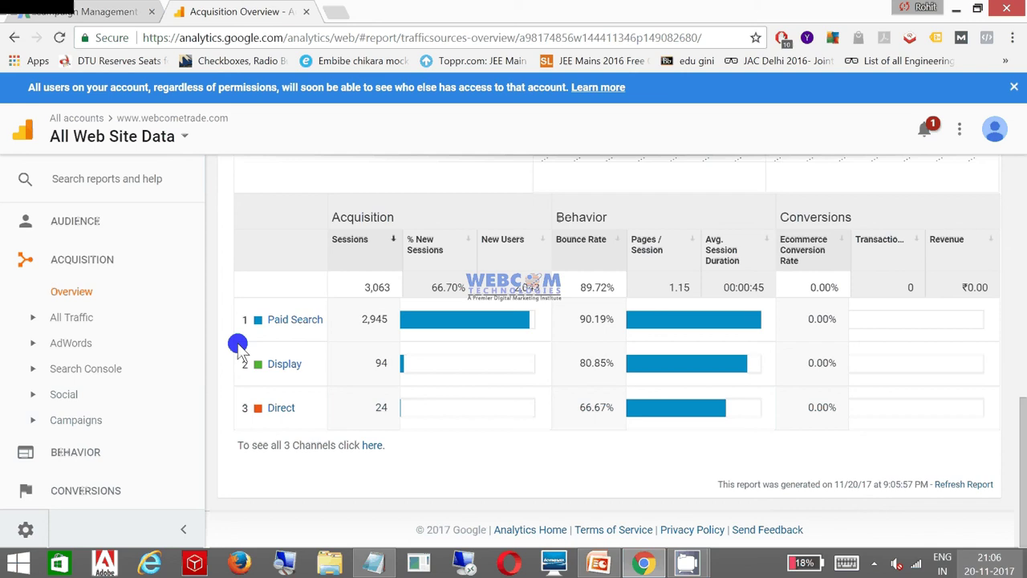
Open the Goals Overview report in the Conversions section.
left_click(80, 490)
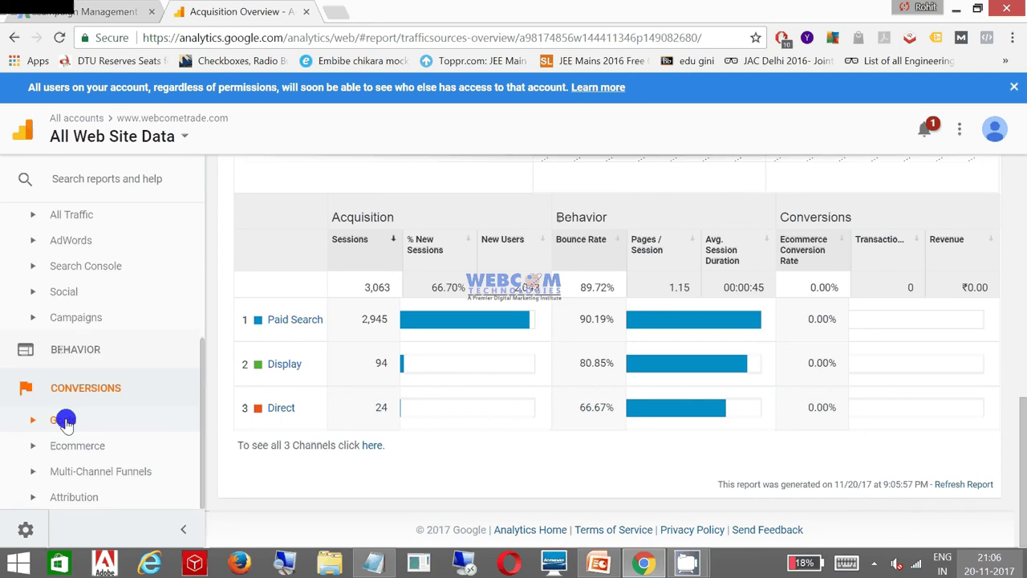
left_click(64, 420)
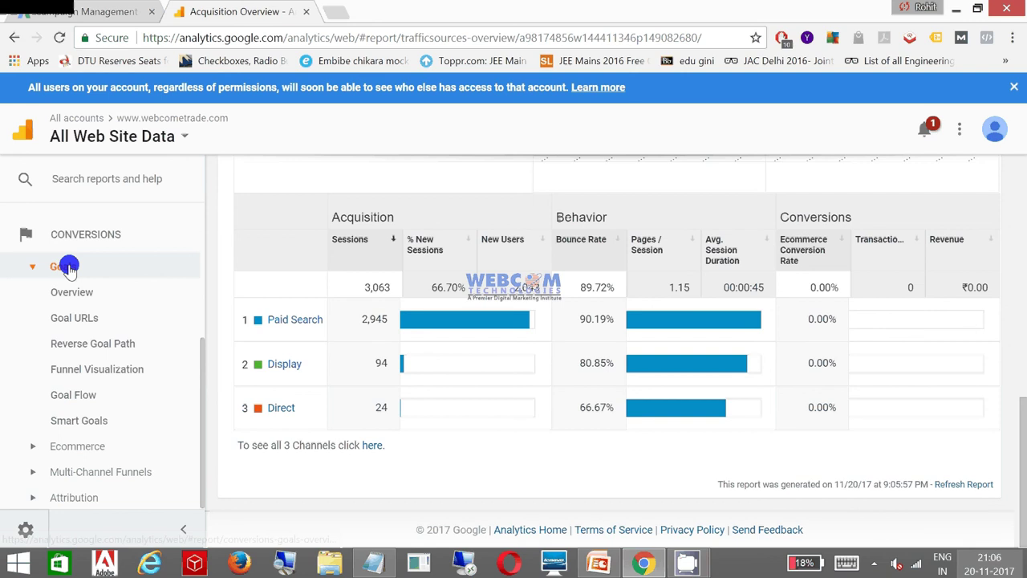
left_click(67, 267)
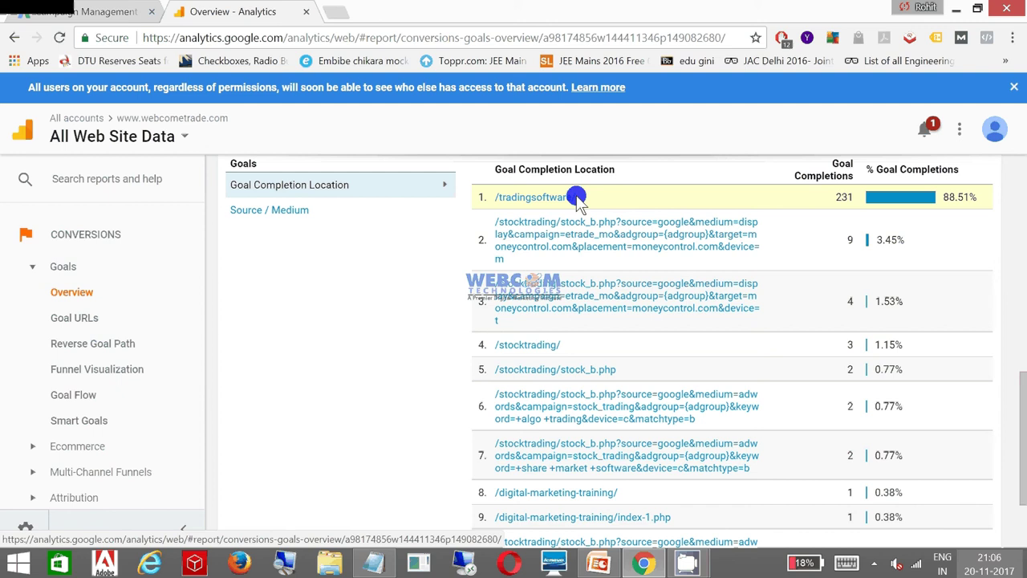
Examine the goal completions trend, the total goal completions and the completions of the 10sec goal.
left_click_drag(1017, 385, 1013, 170)
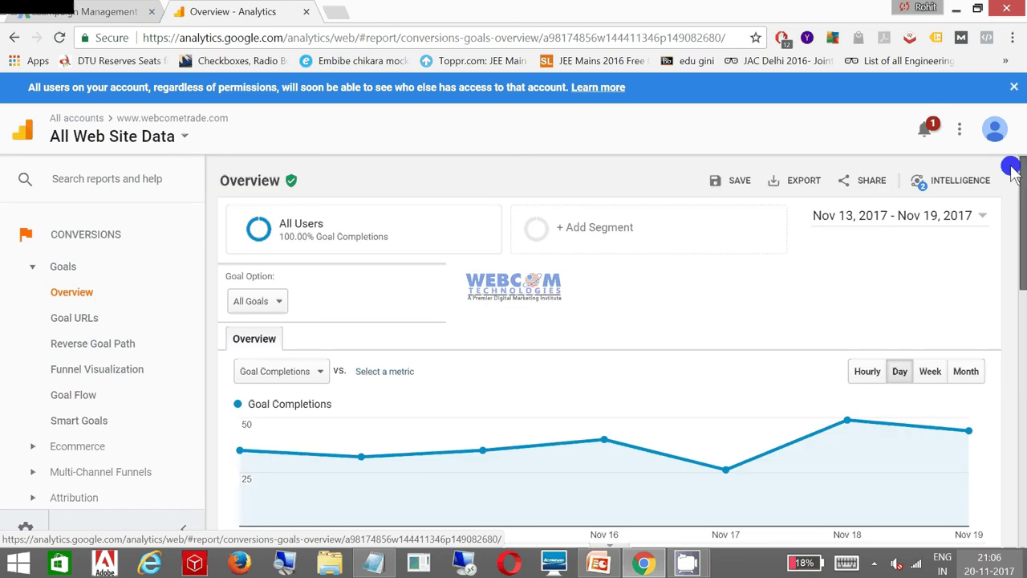
scroll(385, 277, "down", 4)
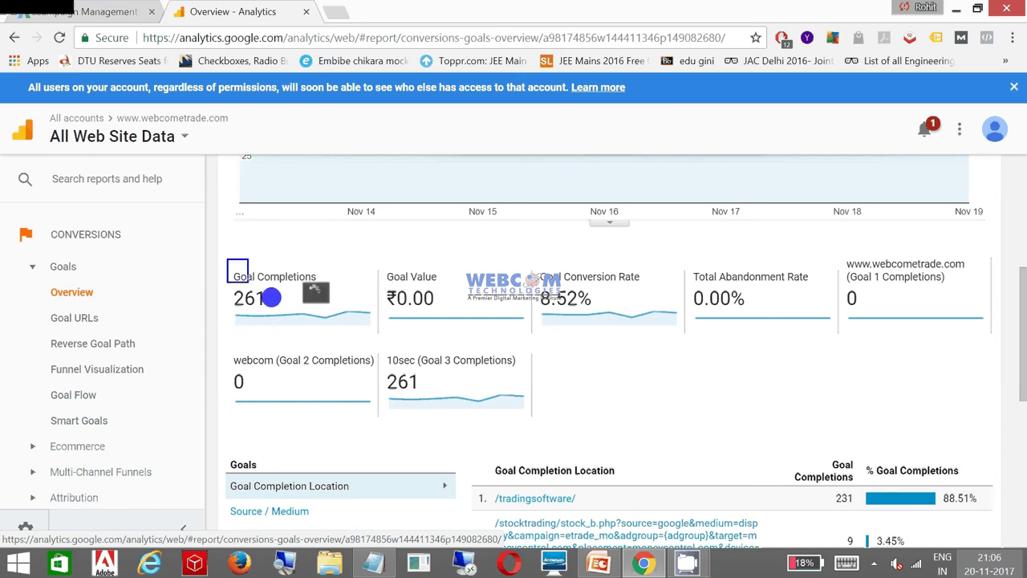
left_click_drag(272, 298, 343, 321)
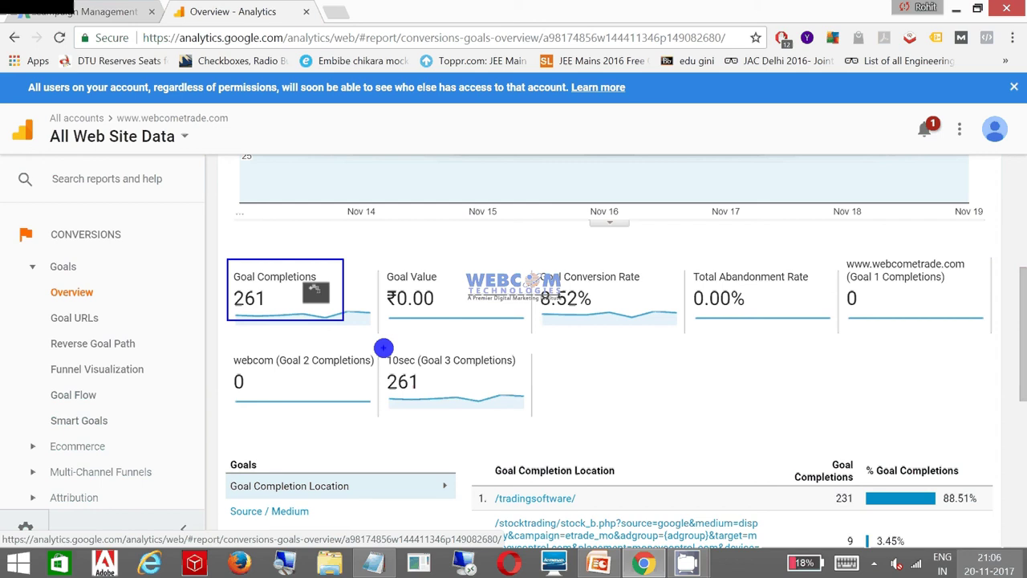
left_click_drag(383, 347, 400, 361)
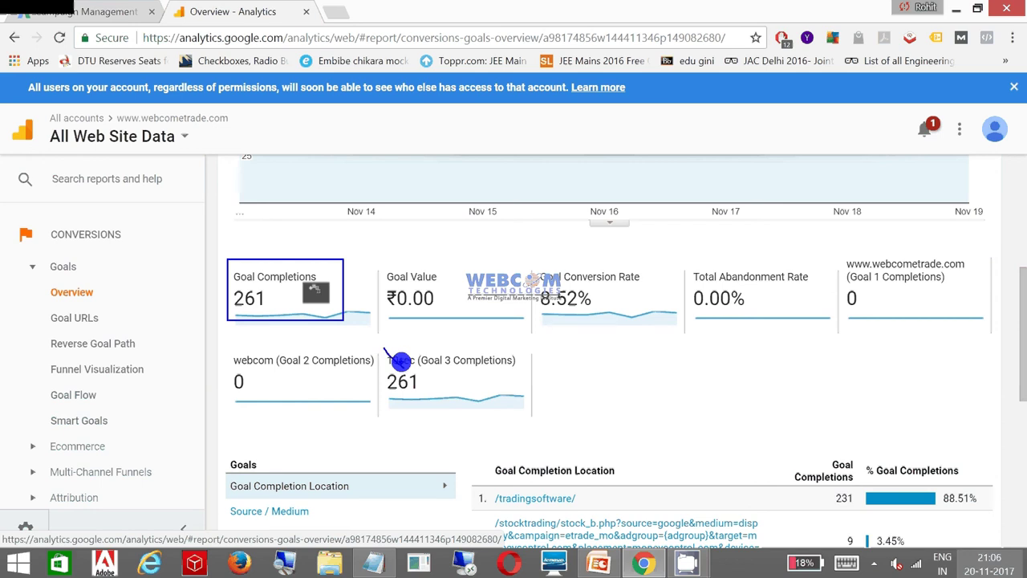
key("Escape")
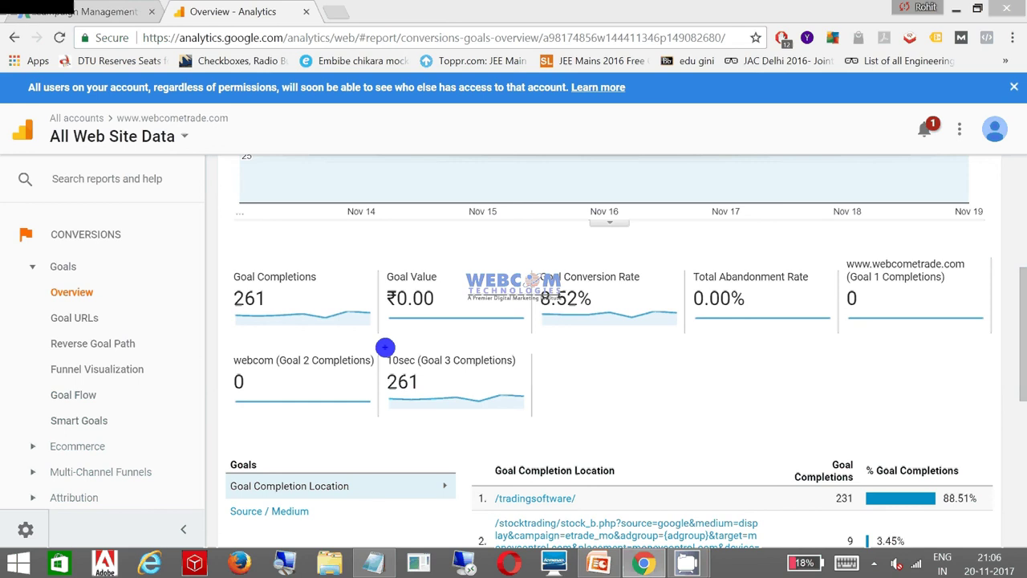
left_click_drag(383, 349, 520, 401)
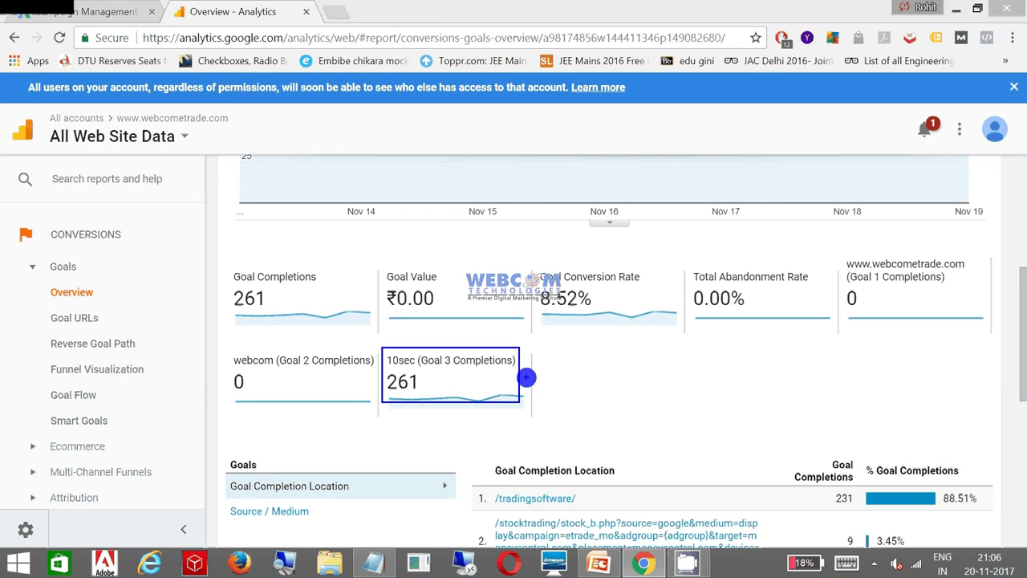
key("Escape")
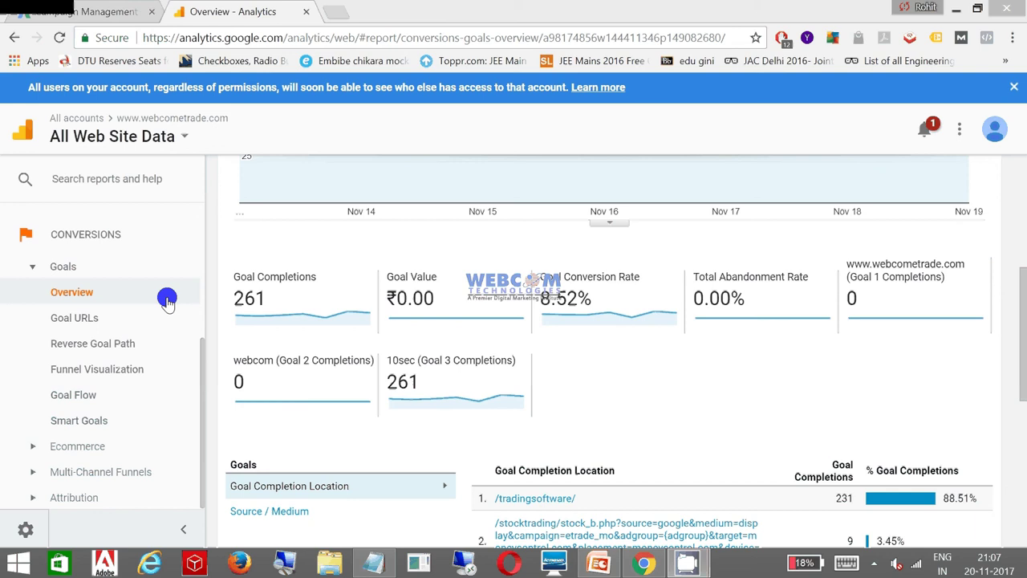
Return from the Goals Overview report to the Google Analytics Home dashboard.
scroll(204, 245, "up", 3)
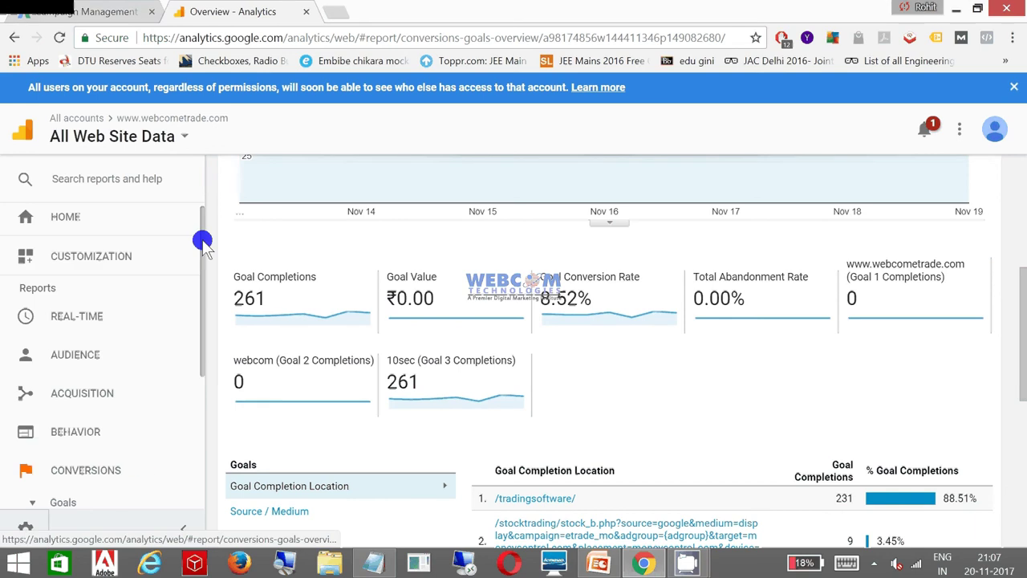
scroll(200, 245, "up", 1)
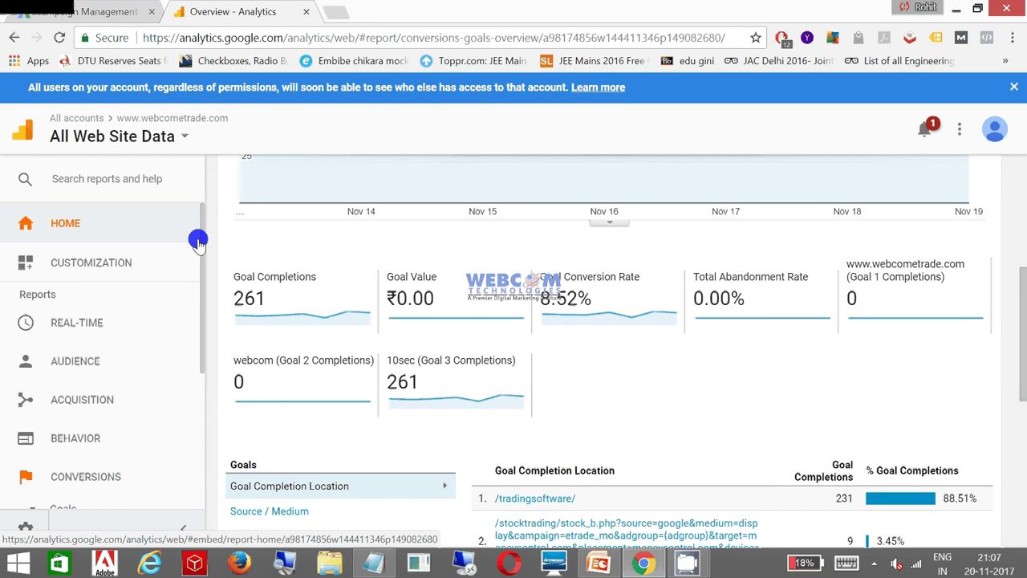
scroll(201, 321, "down", 1)
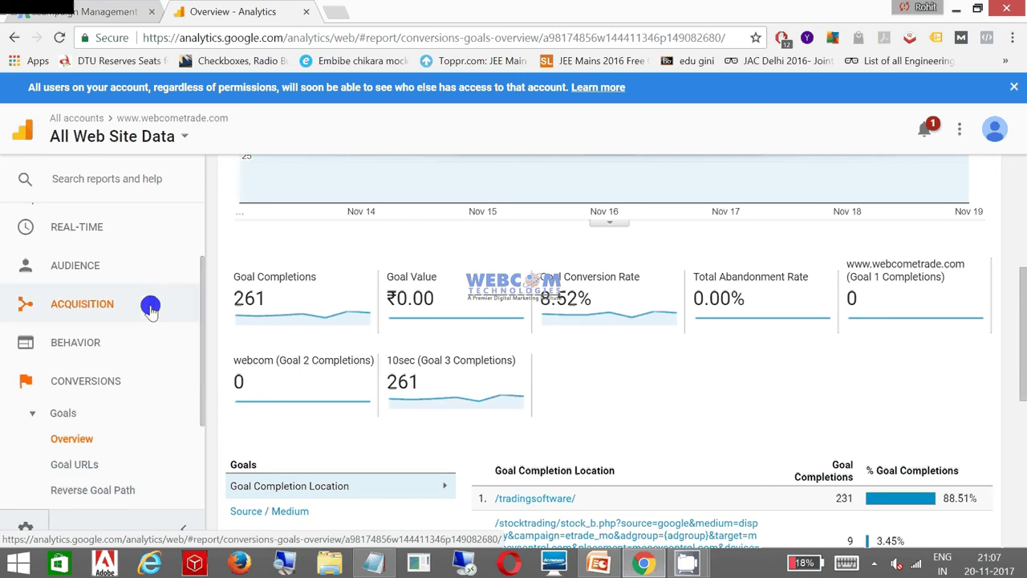
scroll(60, 227, "up", 1)
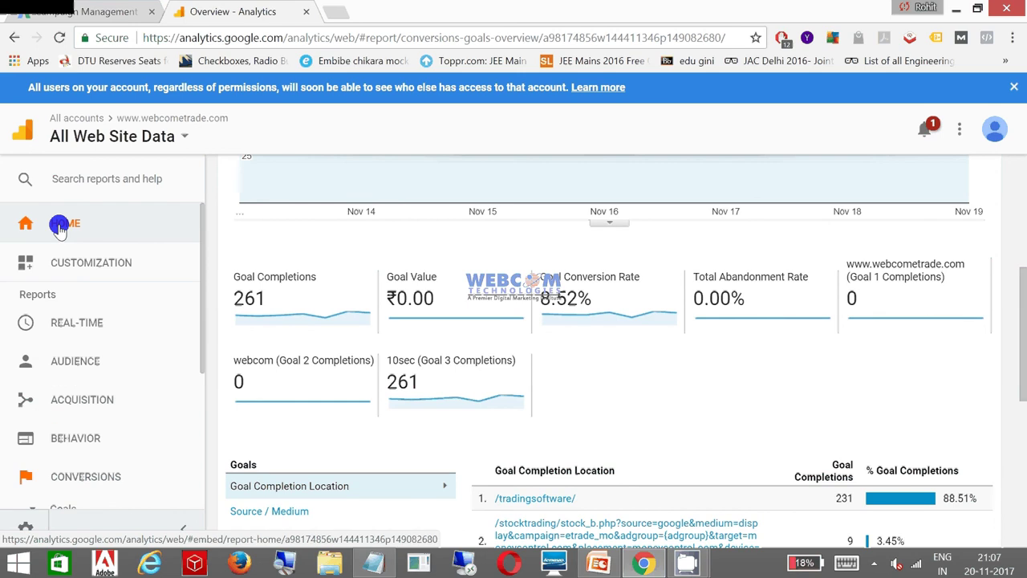
left_click(60, 228)
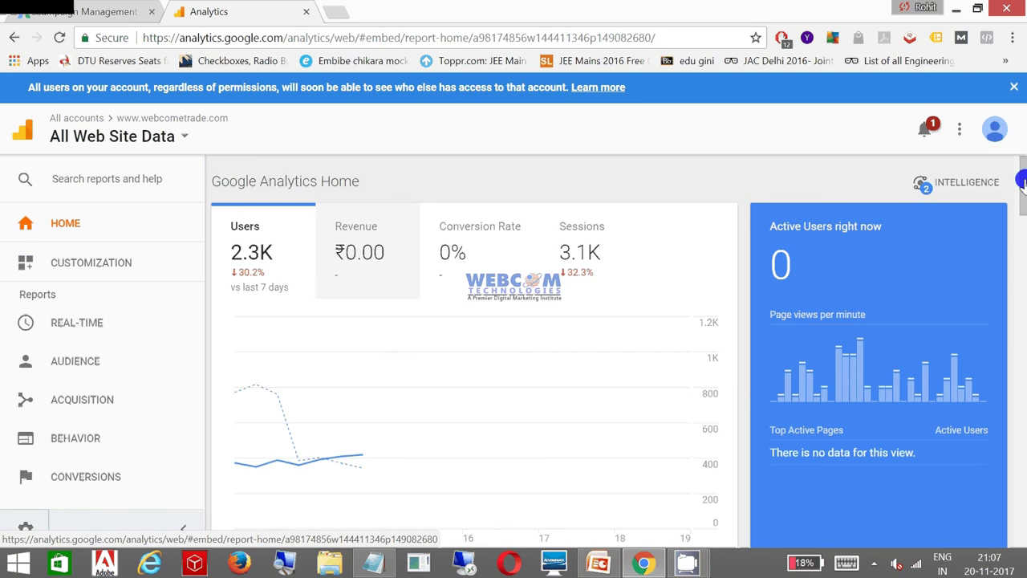
mouse_move(691, 565)
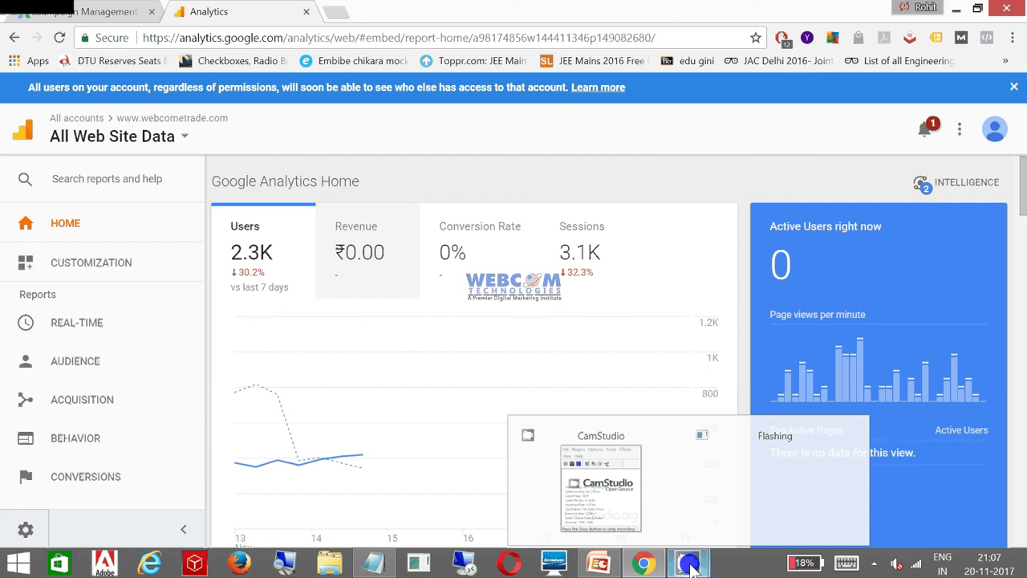
left_click(690, 564)
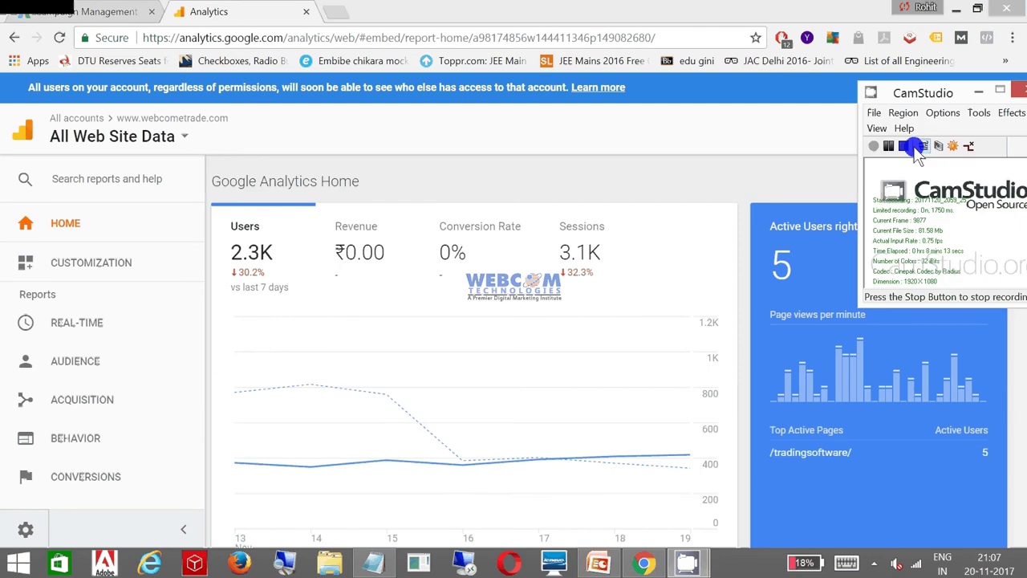